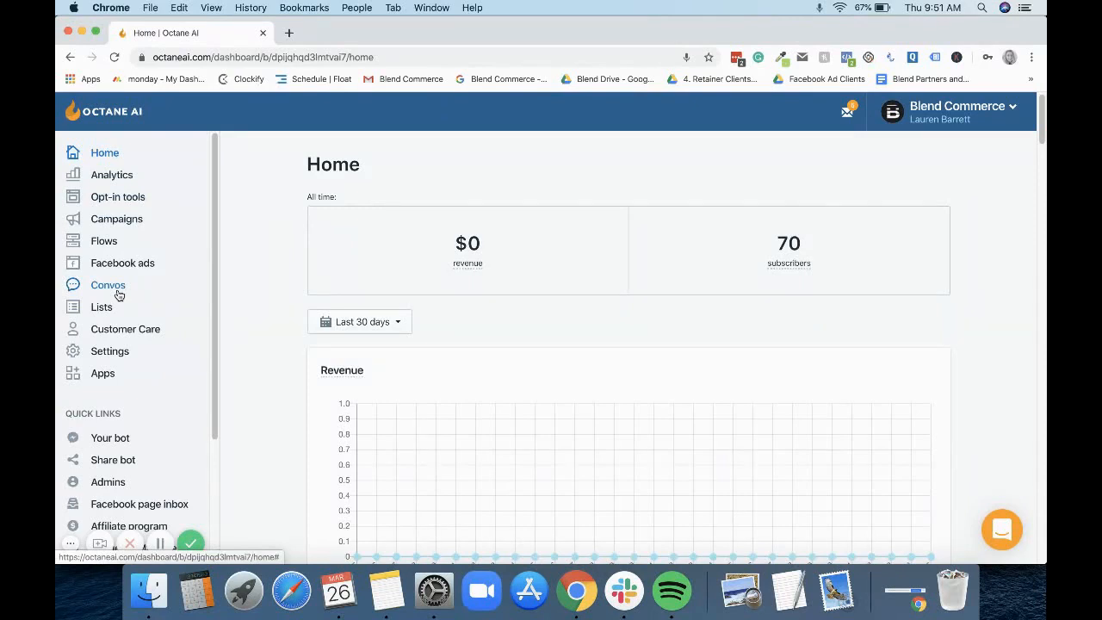
# - Create a new convo and upload the Blend logo as its cover image
pyautogui.click(118, 294)
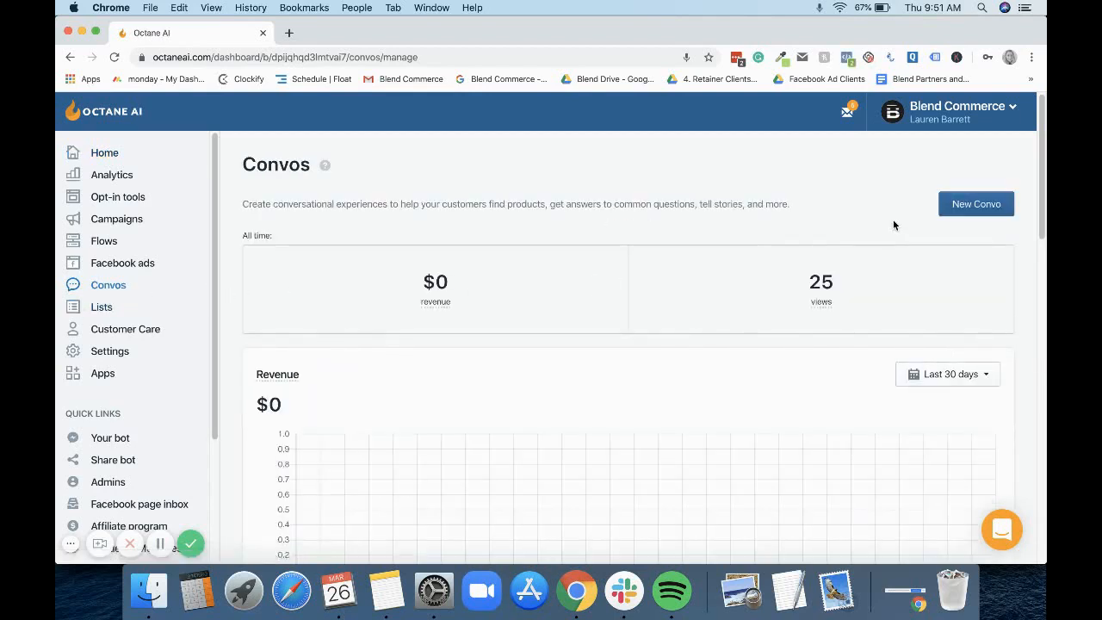
pyautogui.click(997, 207)
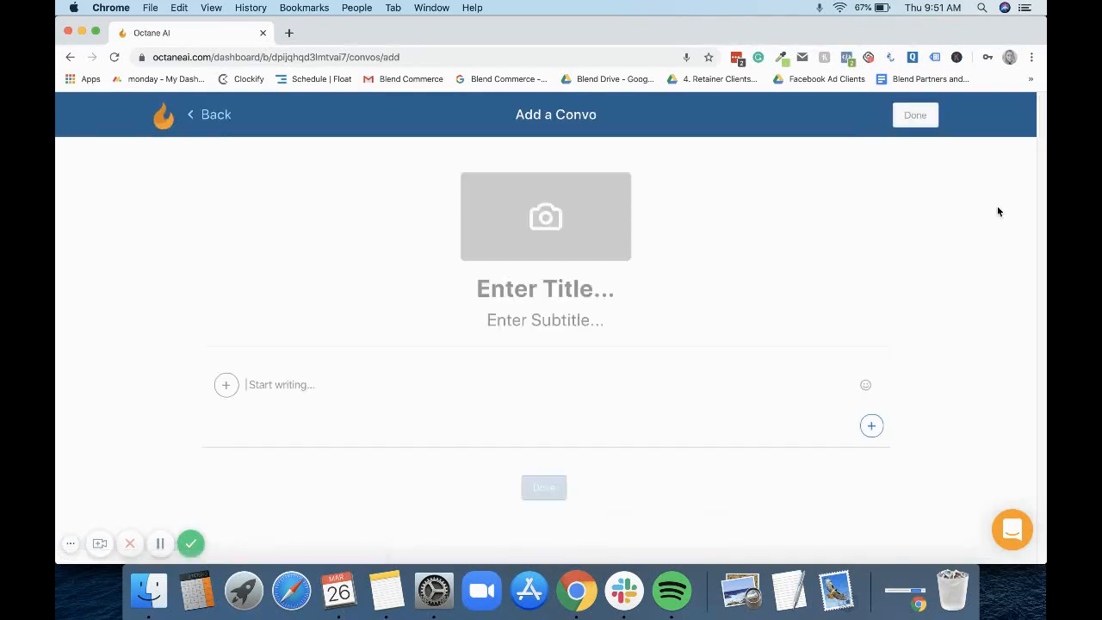
pyautogui.click(527, 222)
pyautogui.click(430, 102)
pyautogui.click(814, 362)
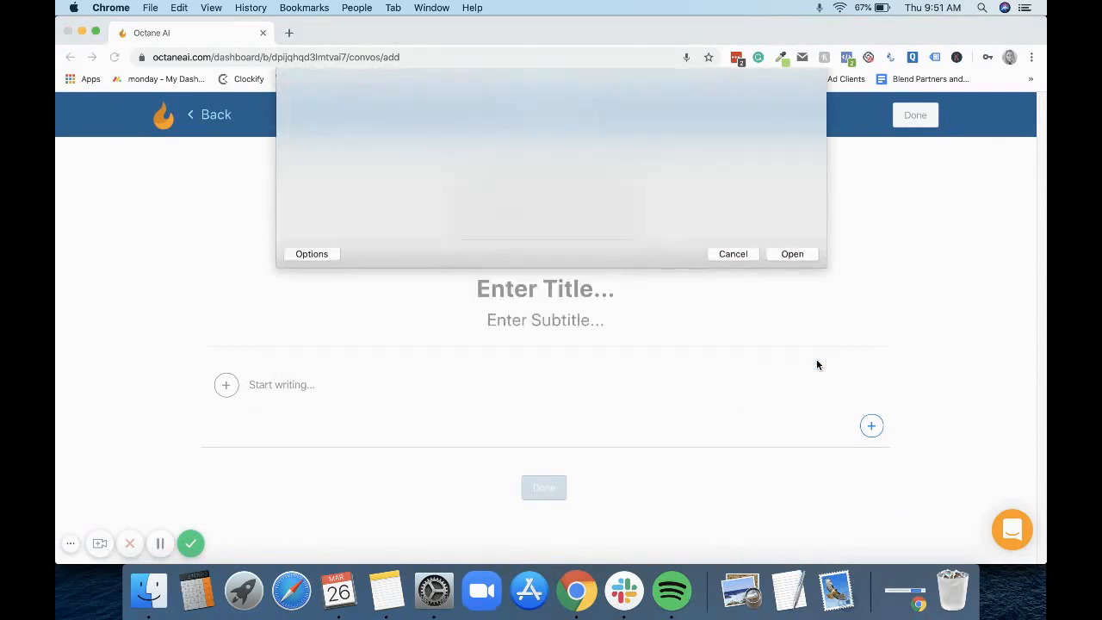
# - Title the convo "COVID-19 FAQ's" with the subtitle "Stay up to date with the latest information on COVID-19 from Blend"
pyautogui.click(566, 293)
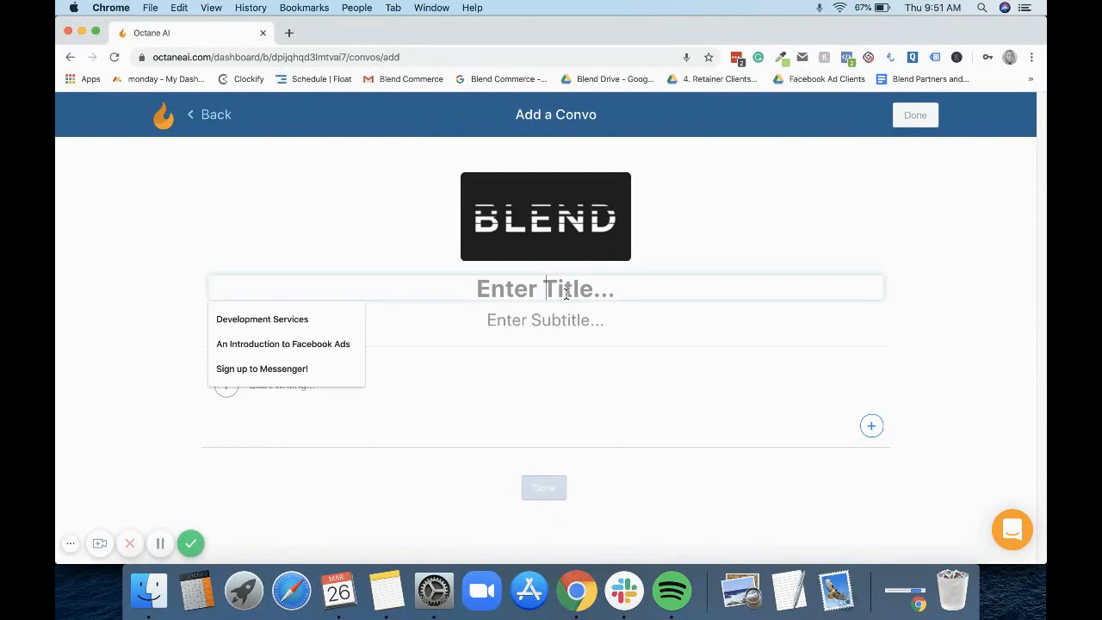
pyautogui.write("COVID-19 FAQ's")
pyautogui.click(541, 320)
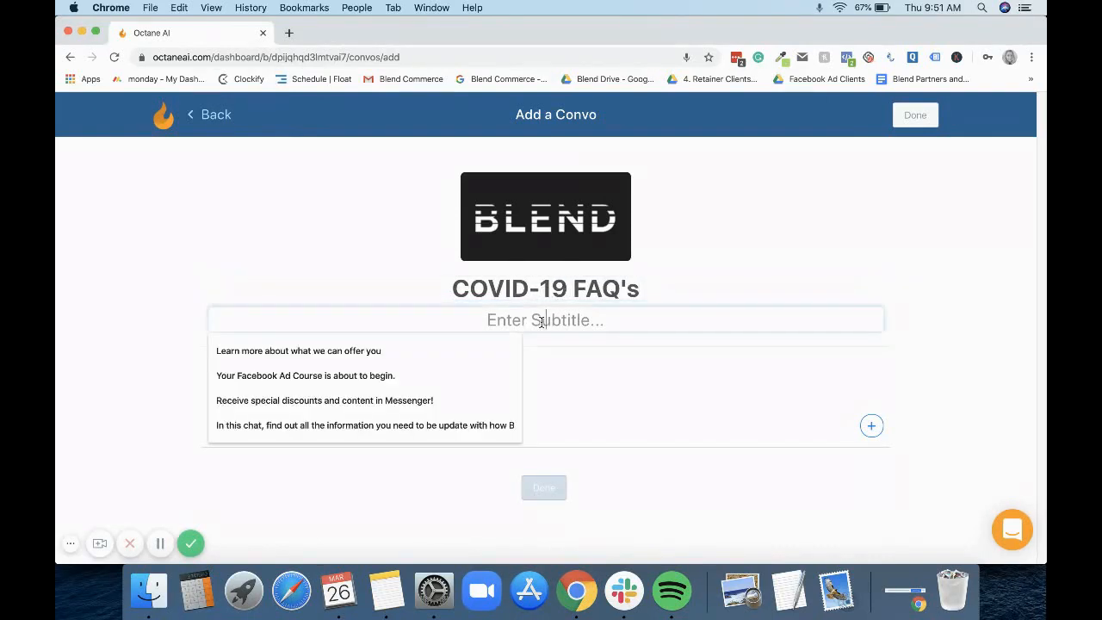
pyautogui.write('Stay up to date with the latest information on COVID-19 from Blend')
pyautogui.click(806, 252)
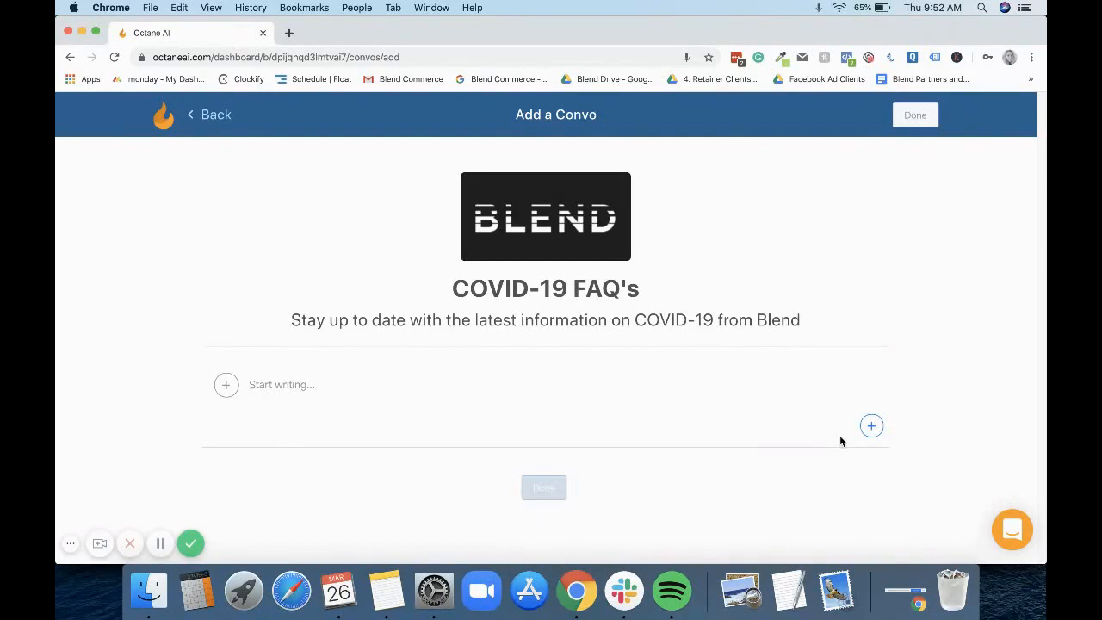
# - Add a text message to the convo reading "Hi, how can we help you today?"
pyautogui.click(227, 386)
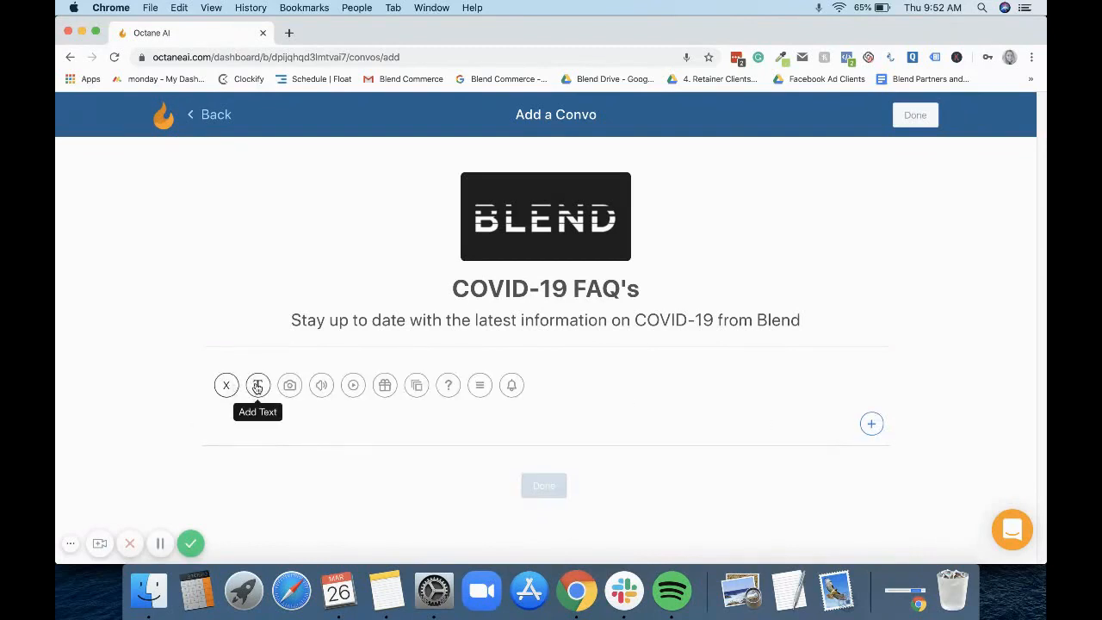
pyautogui.click(258, 385)
pyautogui.write('H')
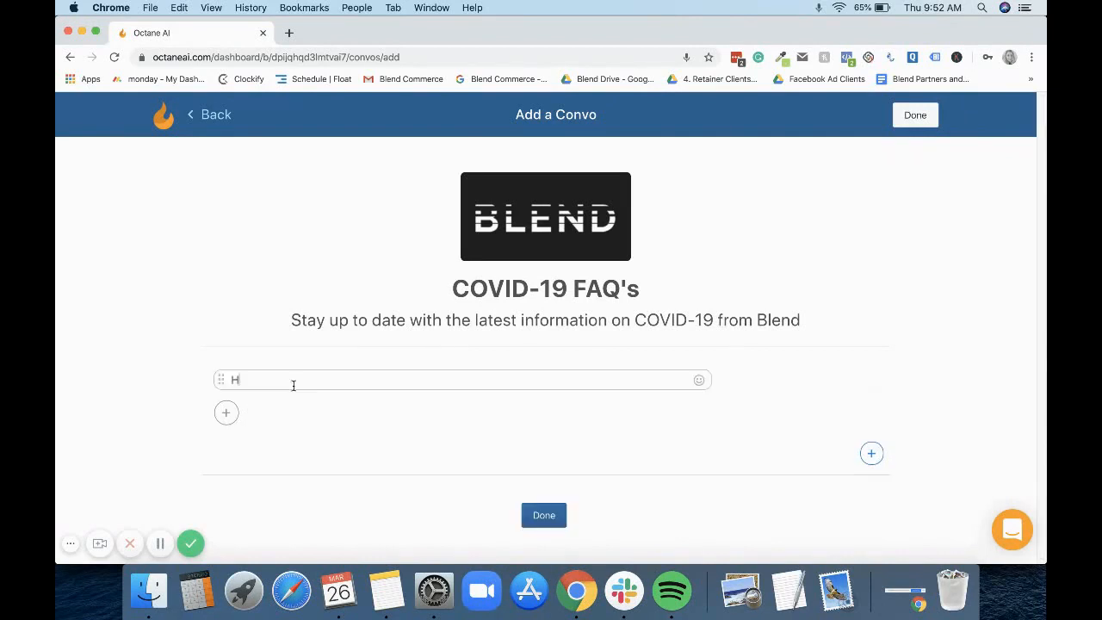
pyautogui.write('i, how c')
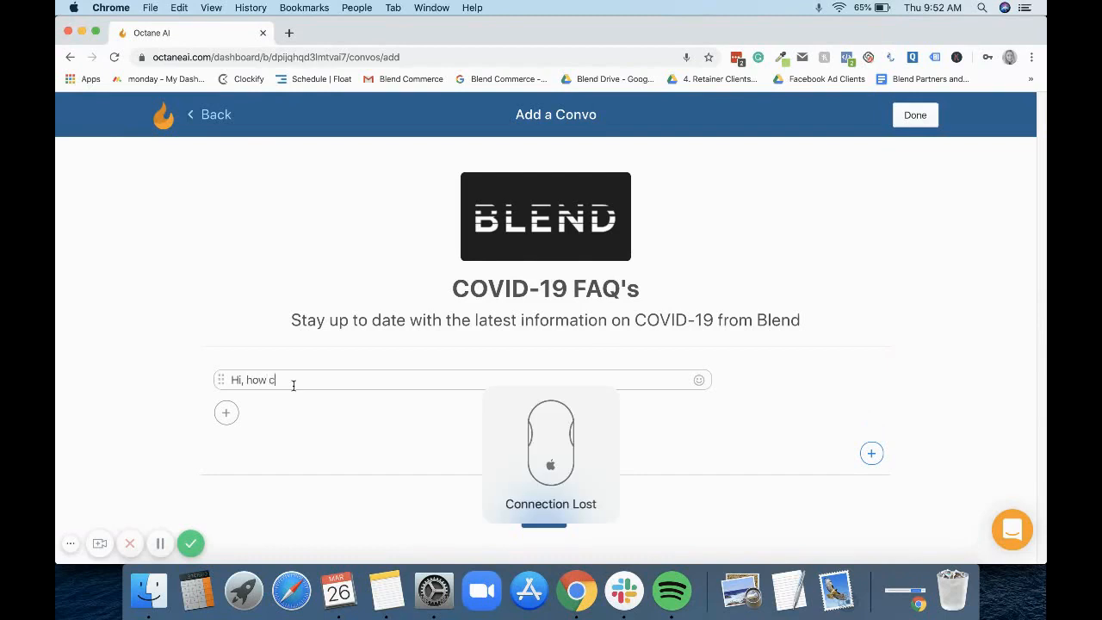
pyautogui.write('an we help ')
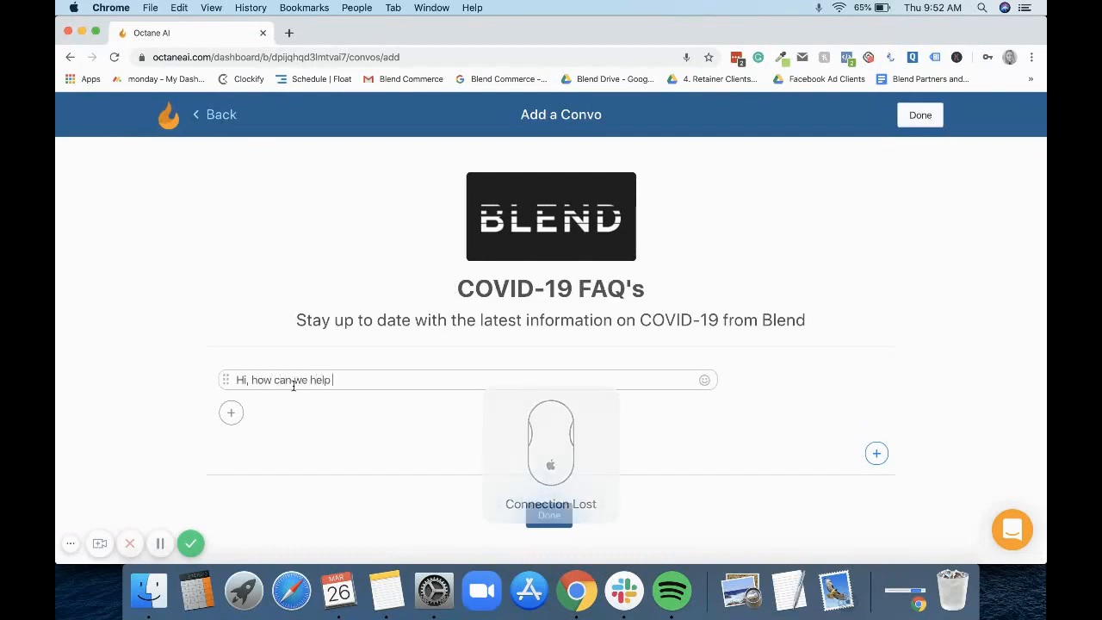
pyautogui.write('you today?')
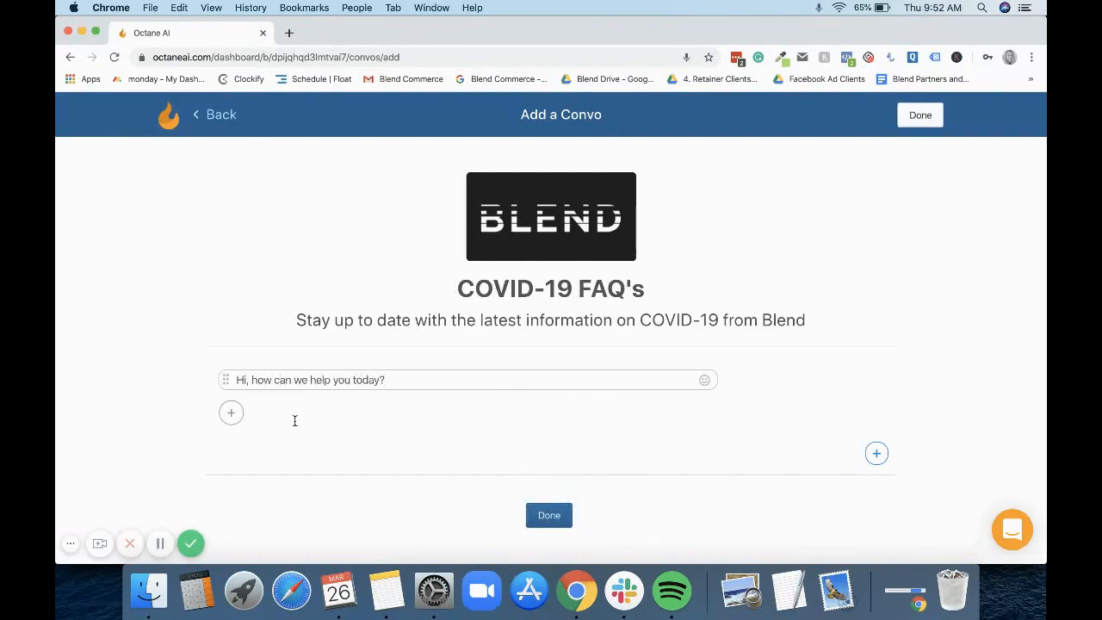
pyautogui.click(296, 417)
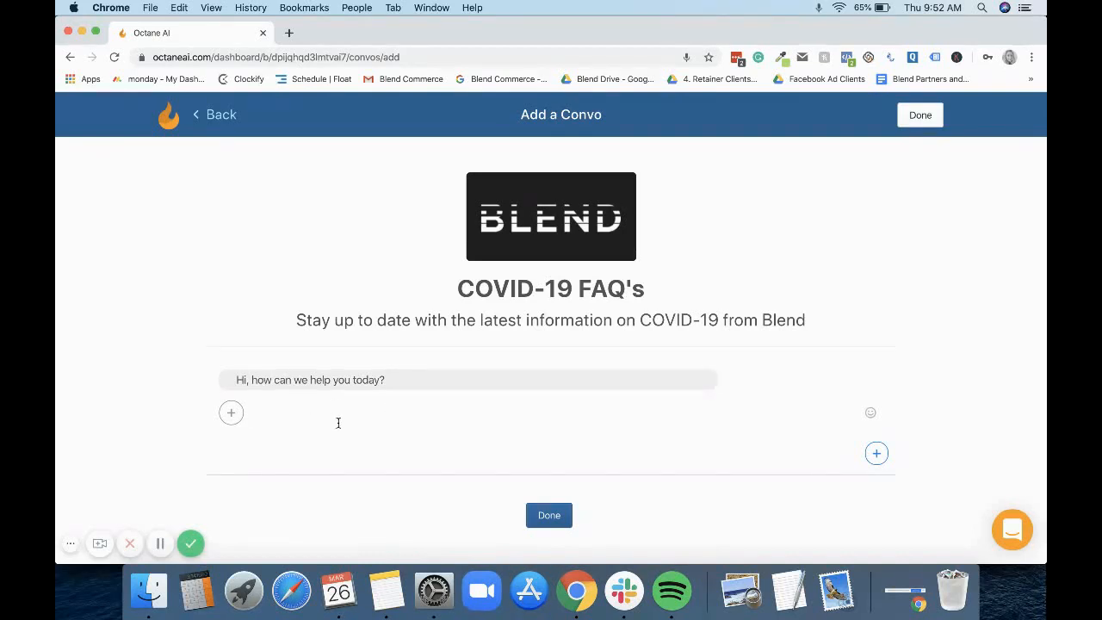
# - Add a reply option below the greeting message
pyautogui.click(876, 455)
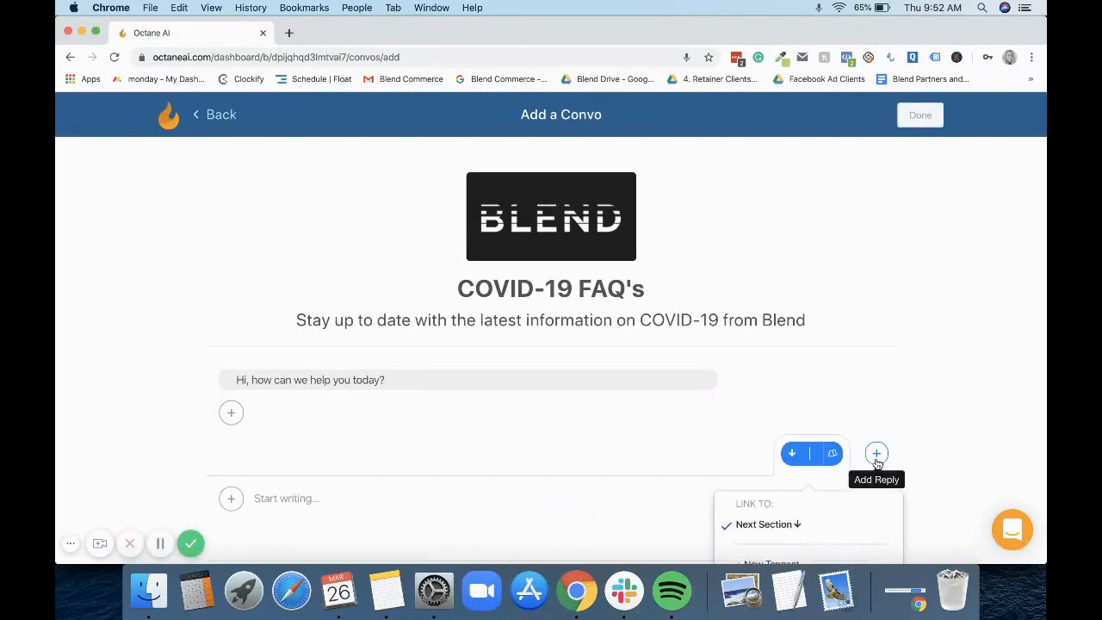
pyautogui.scroll(-4, 876, 463)
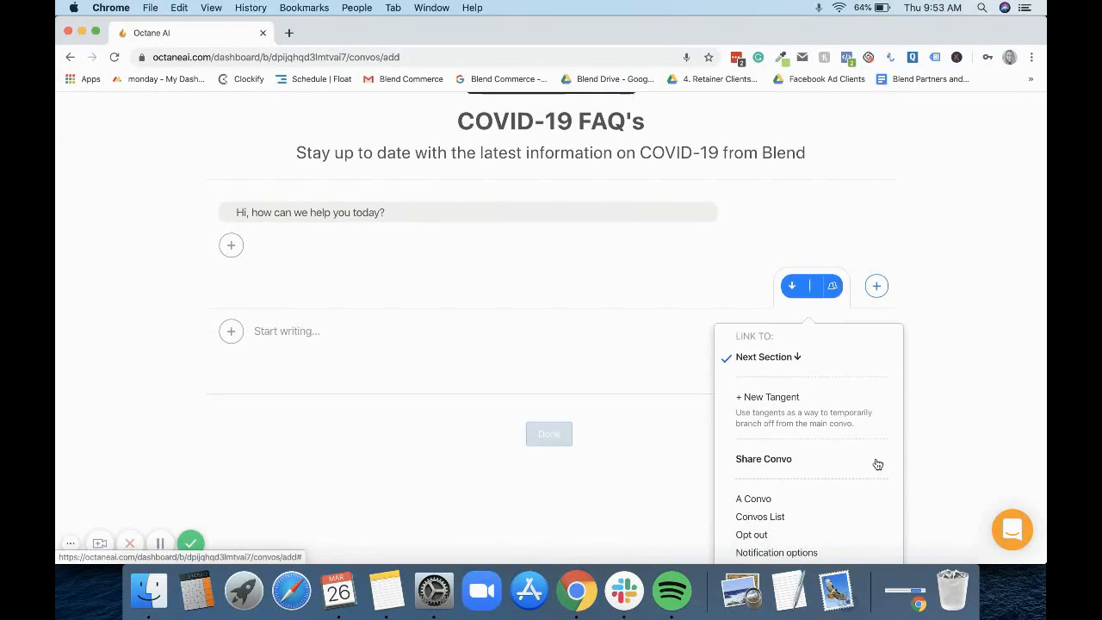
pyautogui.write('re you')
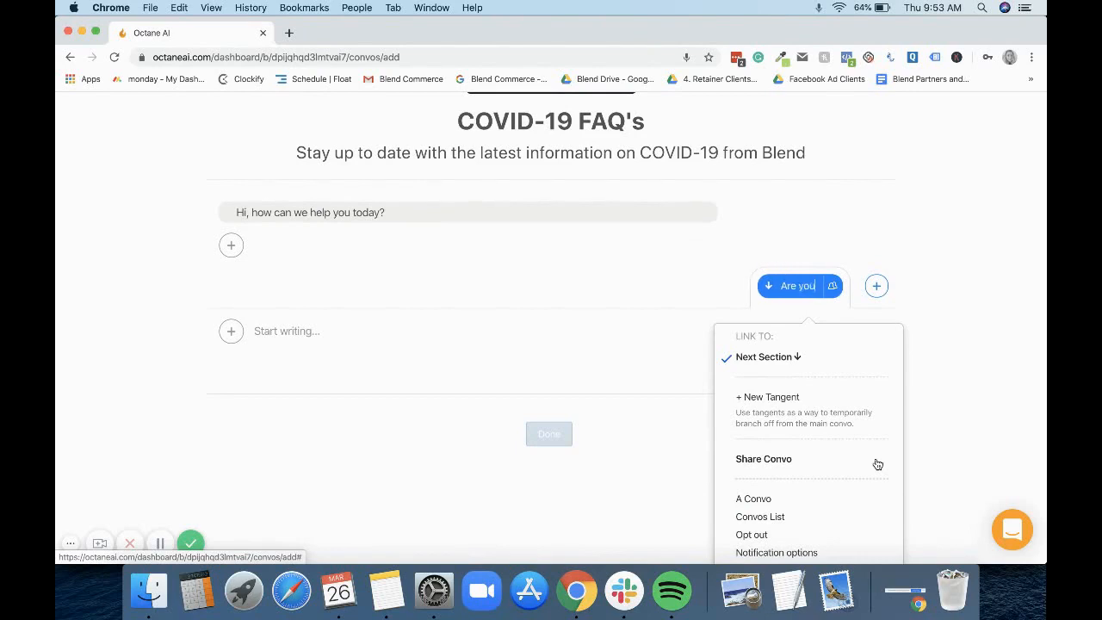
pyautogui.write('r retail stor')
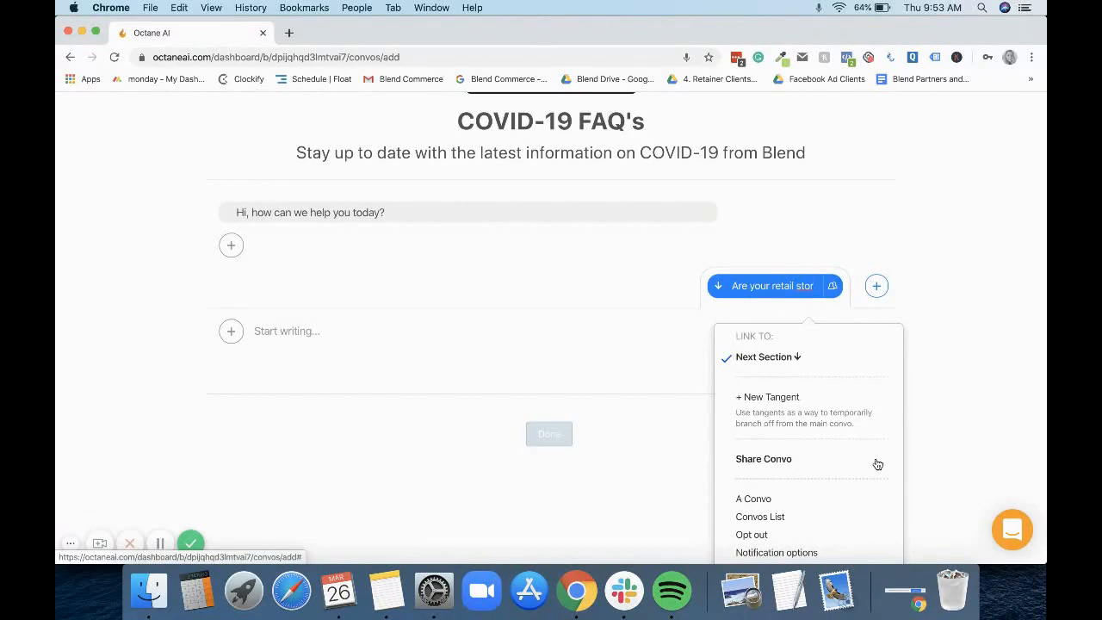
pyautogui.press('BackSpace')
pyautogui.press('BackSpace')
pyautogui.press('BackSpace')
pyautogui.press('BackSpace')
pyautogui.press('BackSpace')
pyautogui.press('BackSpace')
pyautogui.press('BackSpace')
pyautogui.press('BackSpace')
pyautogui.press('BackSpace')
pyautogui.press('BackSpace')
pyautogui.press('BackSpace')
pyautogui.press('BackSpace')
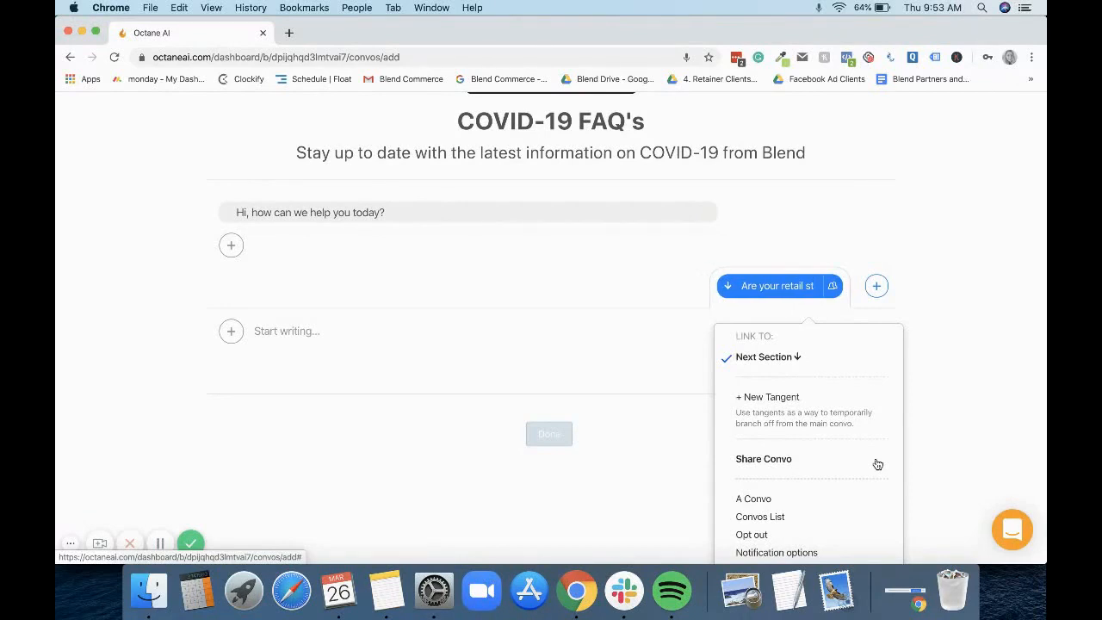
pyautogui.press('BackSpace')
pyautogui.press('BackSpace')
pyautogui.press('BackSpace')
pyautogui.press('BackSpace')
pyautogui.press('BackSpace')
pyautogui.press('BackSpace')
pyautogui.press('BackSpace')
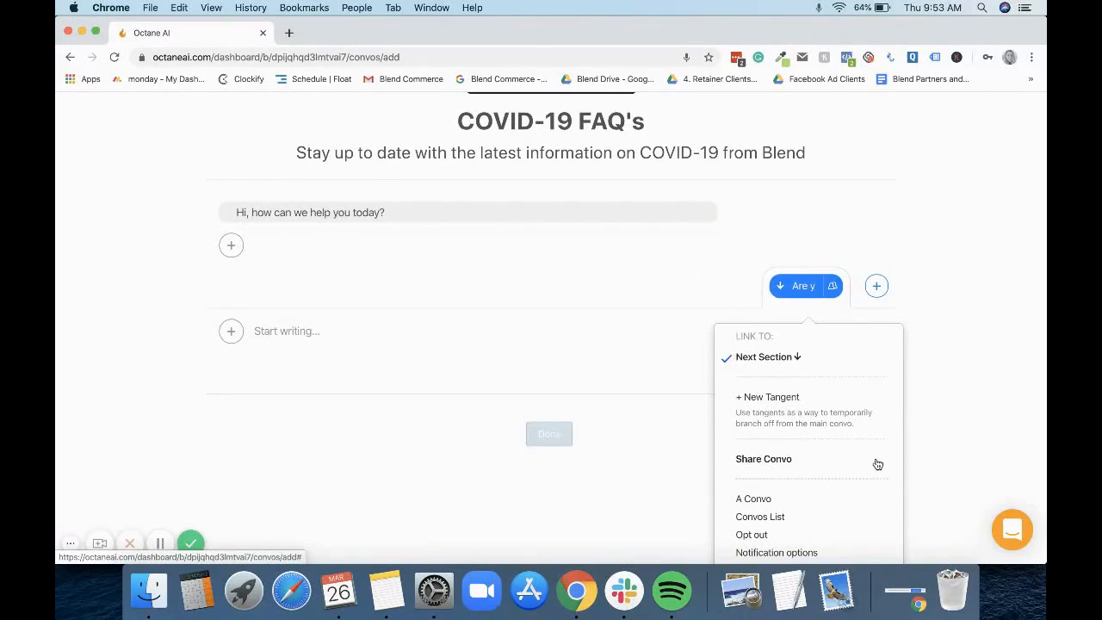
# - Label the reply option "About your stores"
pyautogui.write('bout your stores')
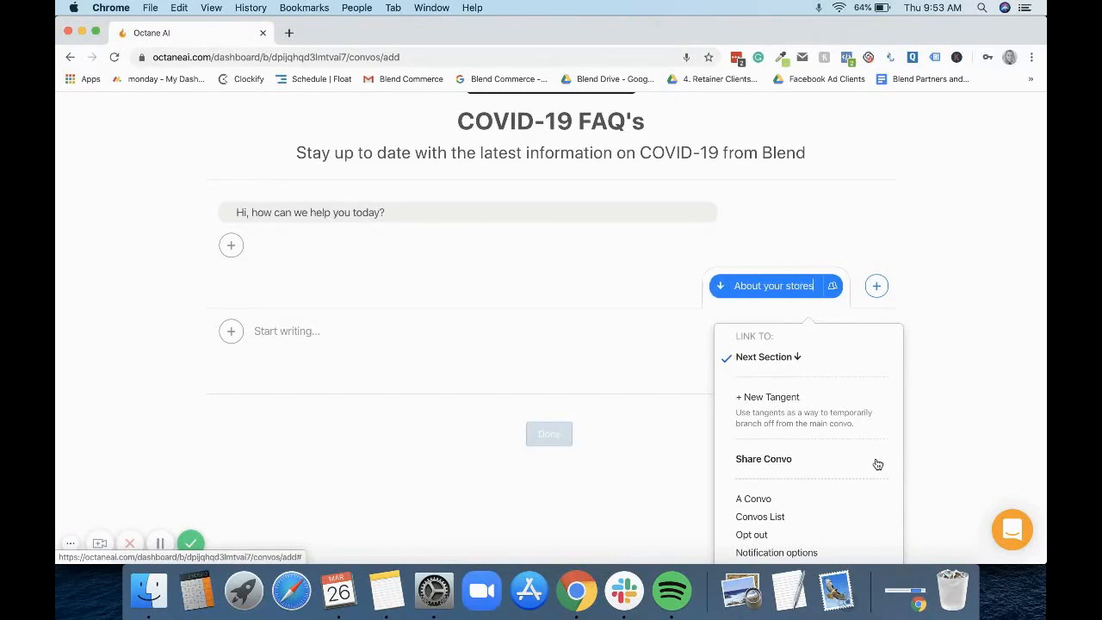
pyautogui.click(952, 344)
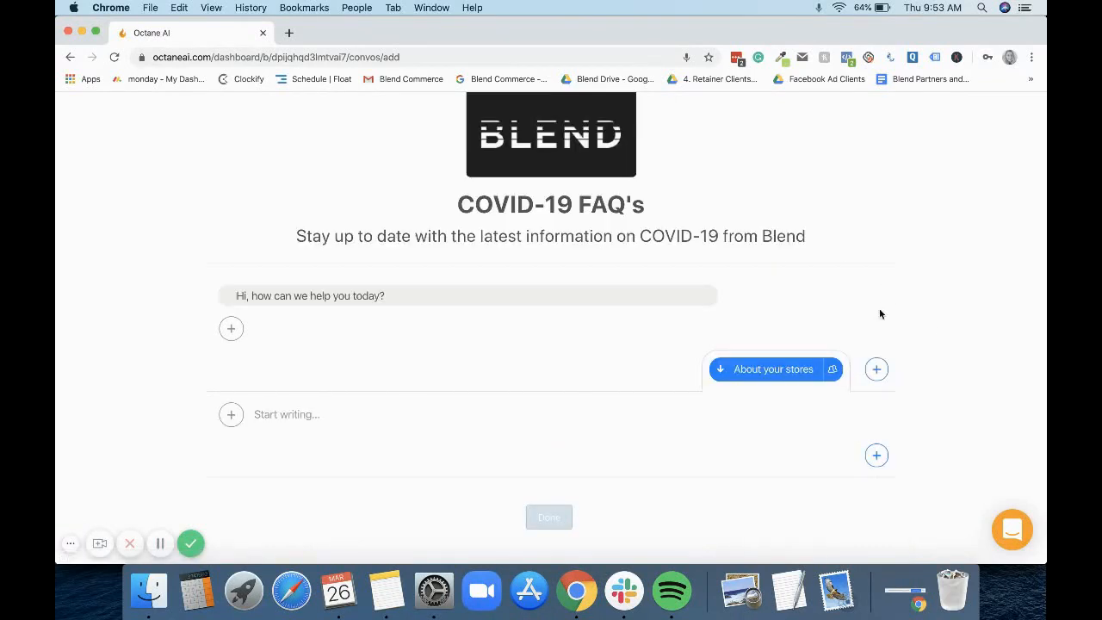
# - Add a second reply to the greeting labelled "About online store"
pyautogui.click(876, 368)
pyautogui.write('About')
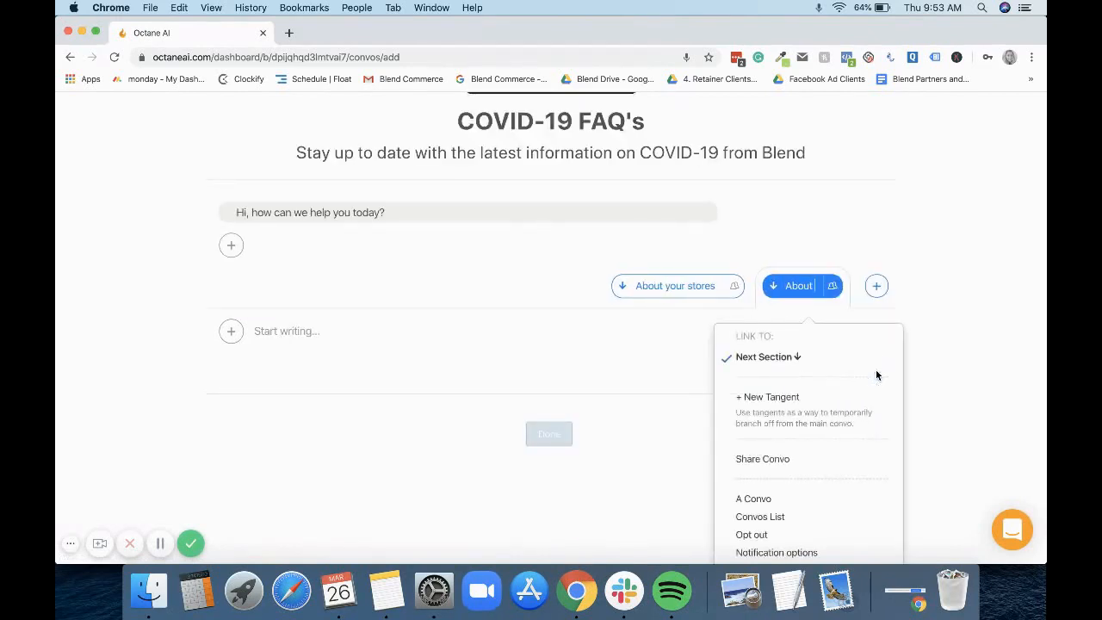
pyautogui.write(' online s')
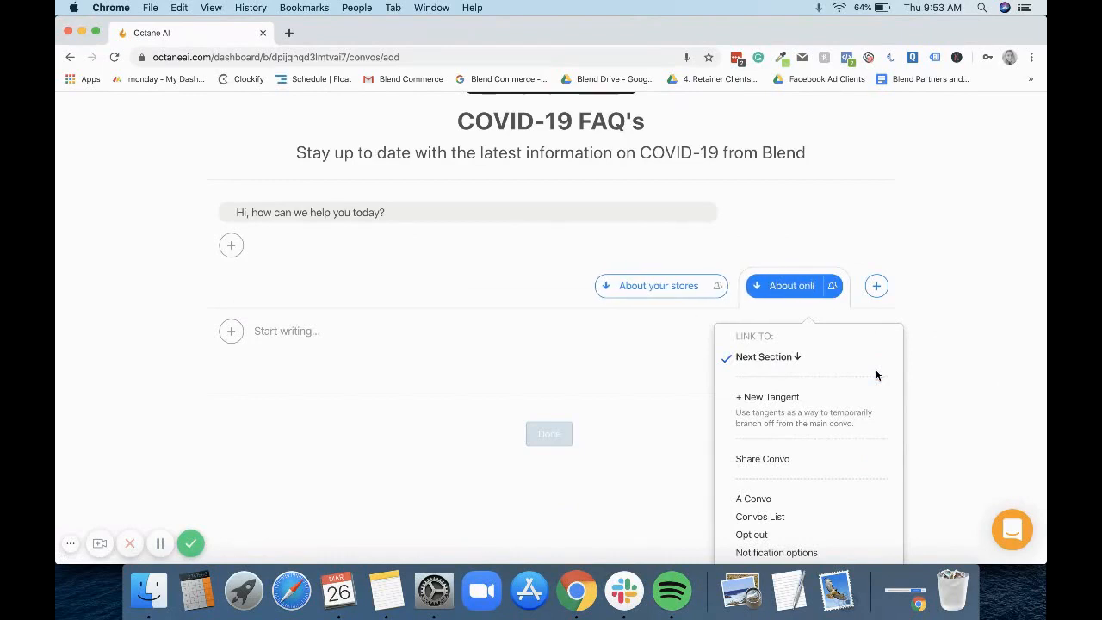
pyautogui.write('tore')
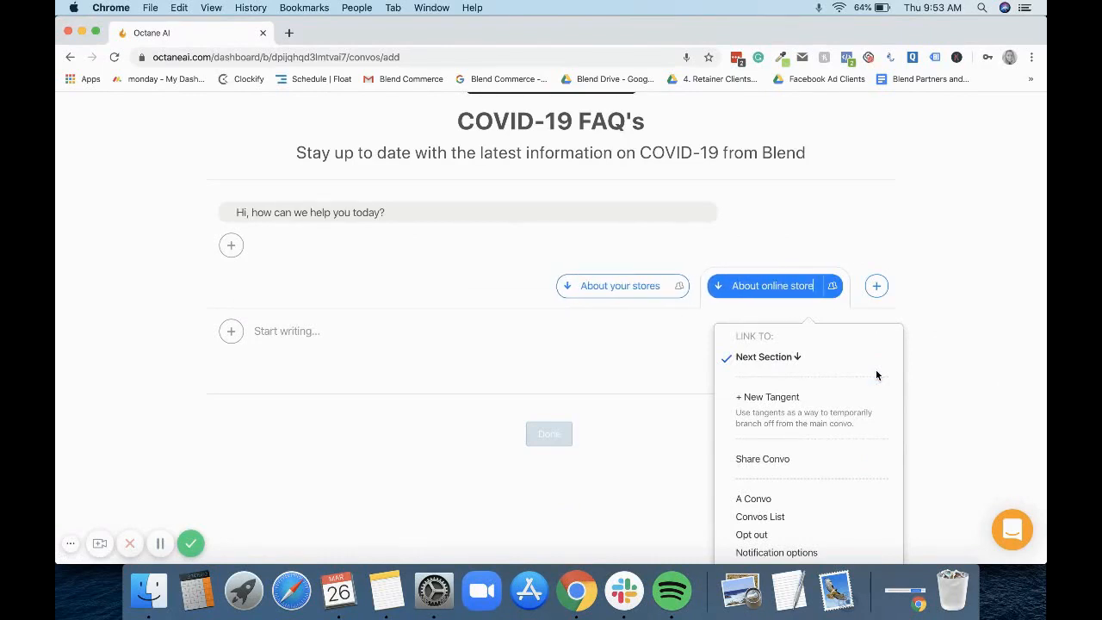
pyautogui.click(944, 283)
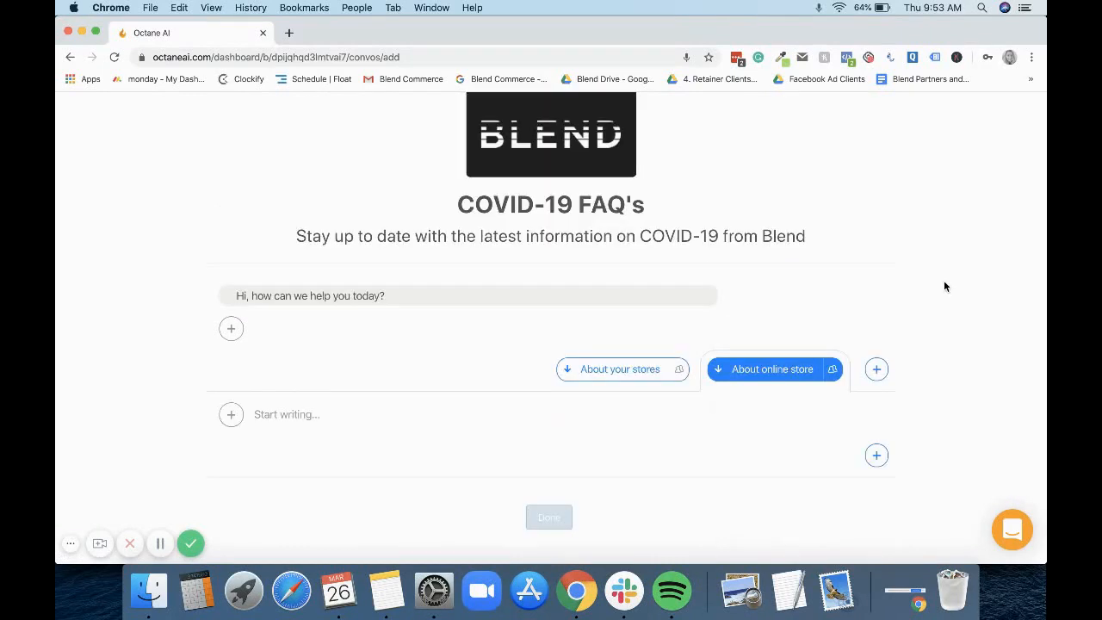
# - Add a third reply to the greeting labelled "About shipping"
pyautogui.click(886, 375)
pyautogui.write('A')
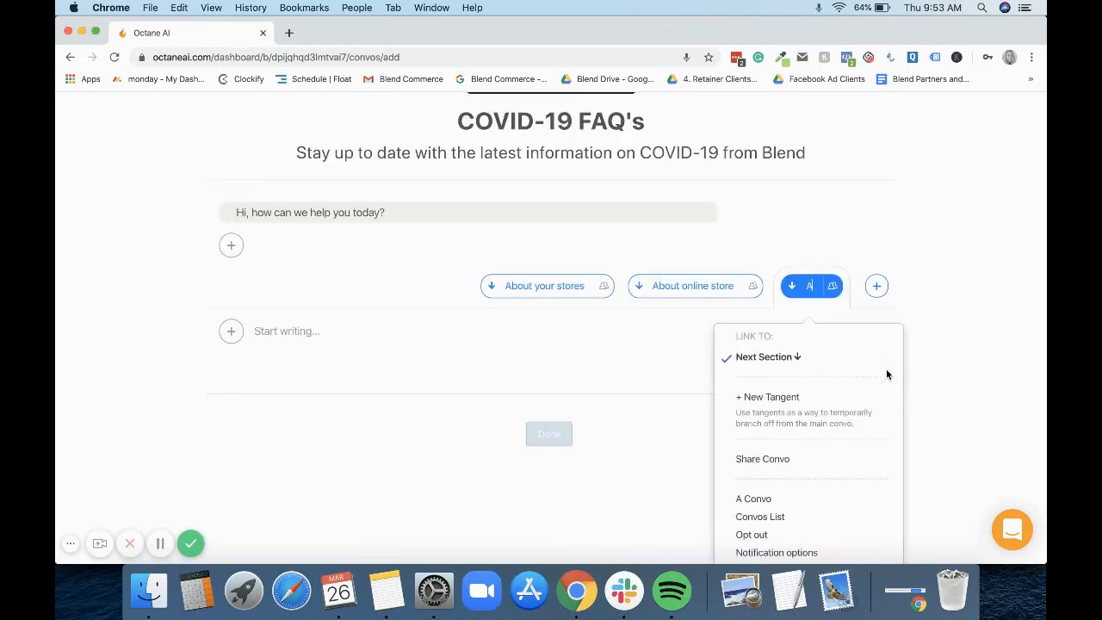
pyautogui.write('bout shipping')
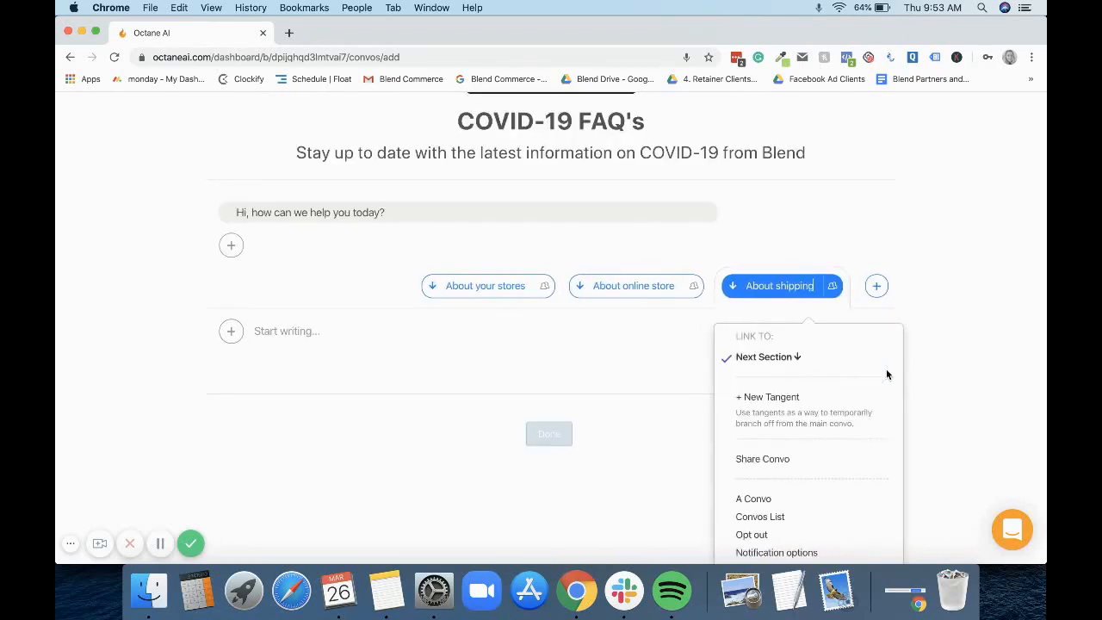
pyautogui.click(956, 376)
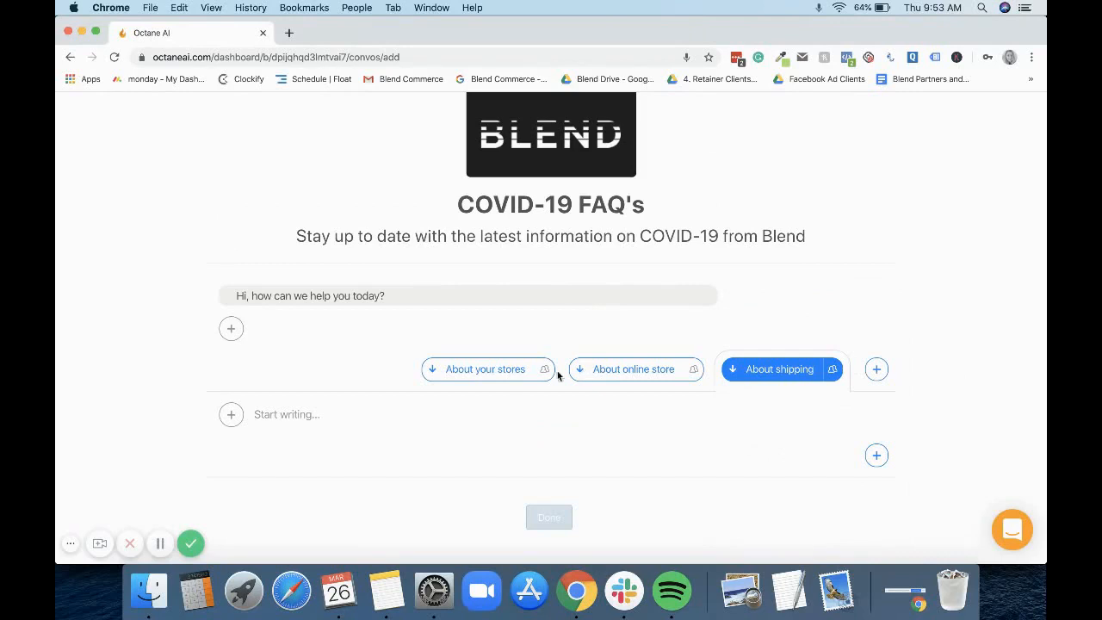
# - Examine the link destinations offered for the "About your stores" reply
pyautogui.click(471, 372)
pyautogui.click(489, 374)
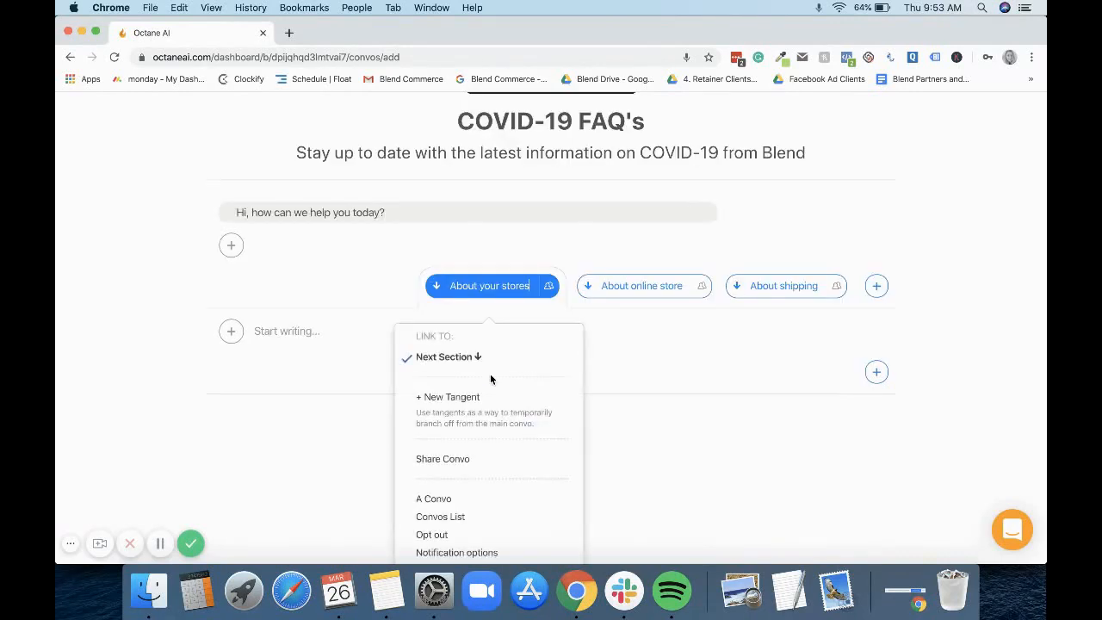
pyautogui.scroll(-2, 515, 362)
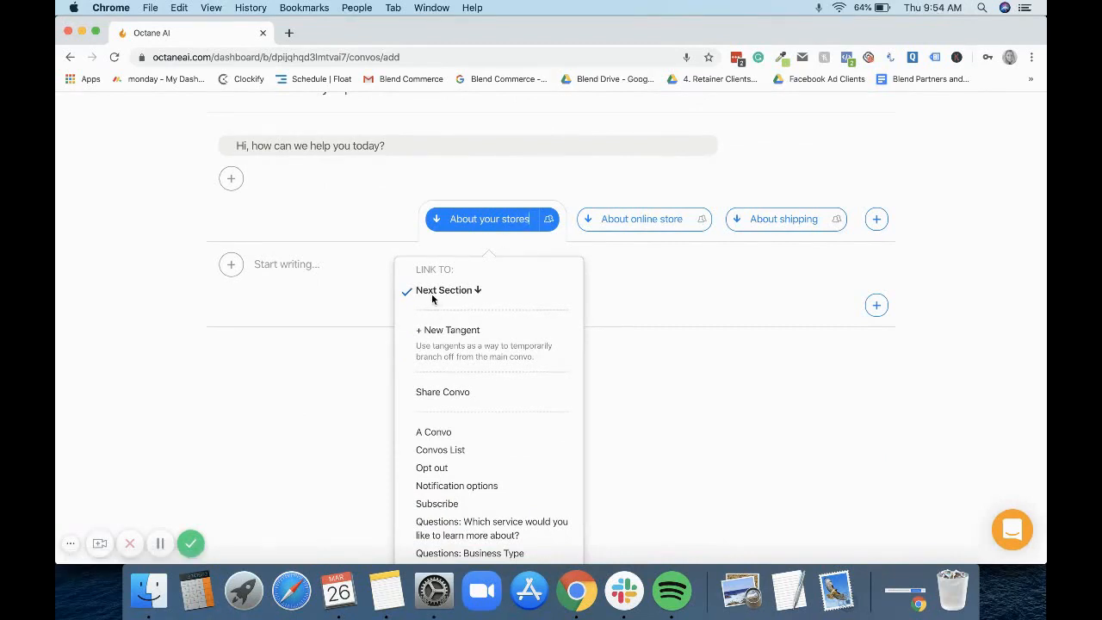
pyautogui.scroll(3, 622, 287)
# - Link the "About online store" and "About shipping" replies each to a new tangent of its own
pyautogui.click(629, 371)
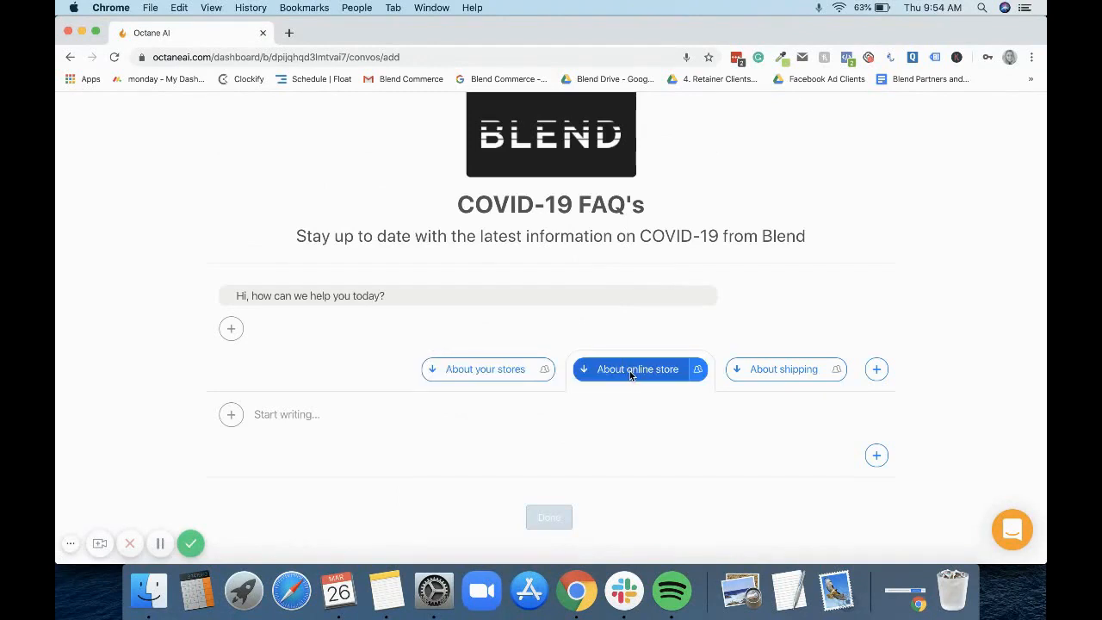
pyautogui.click(590, 332)
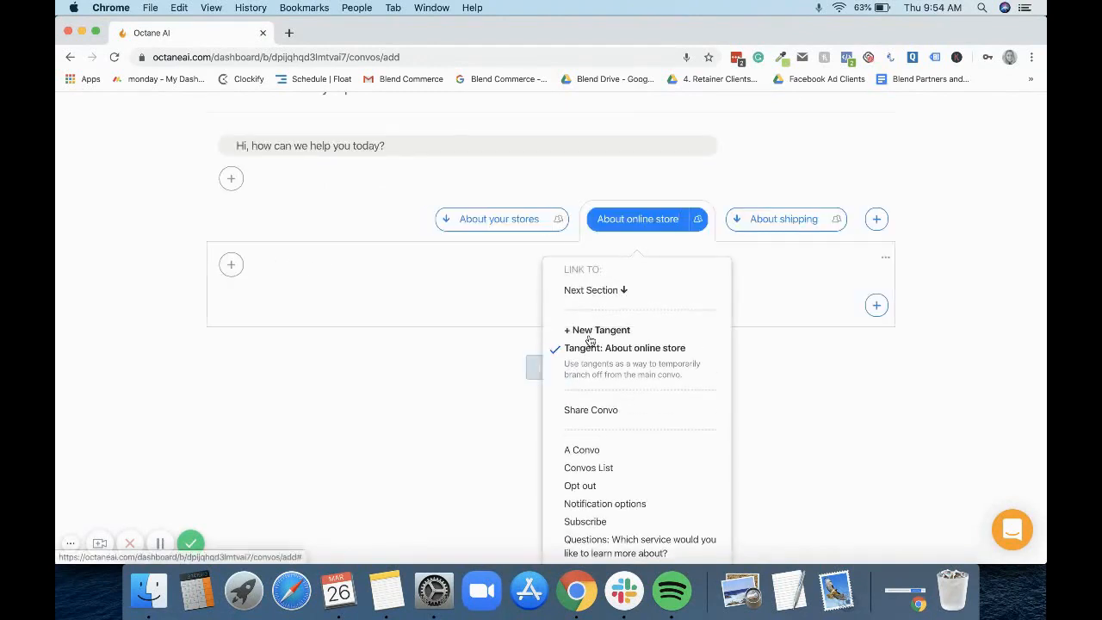
pyautogui.click(776, 223)
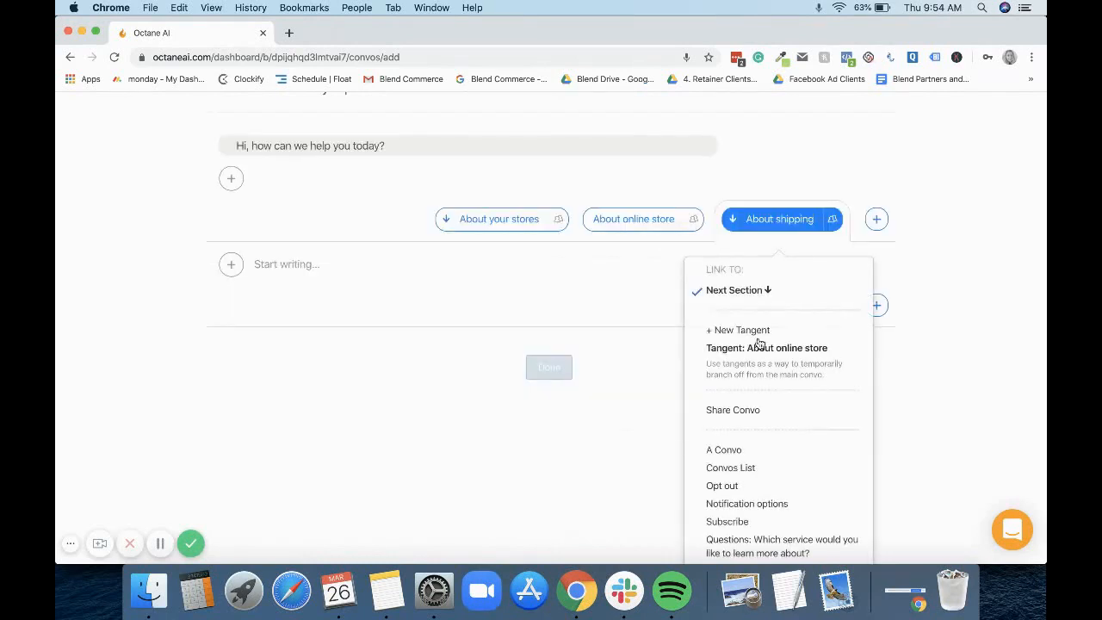
pyautogui.click(750, 334)
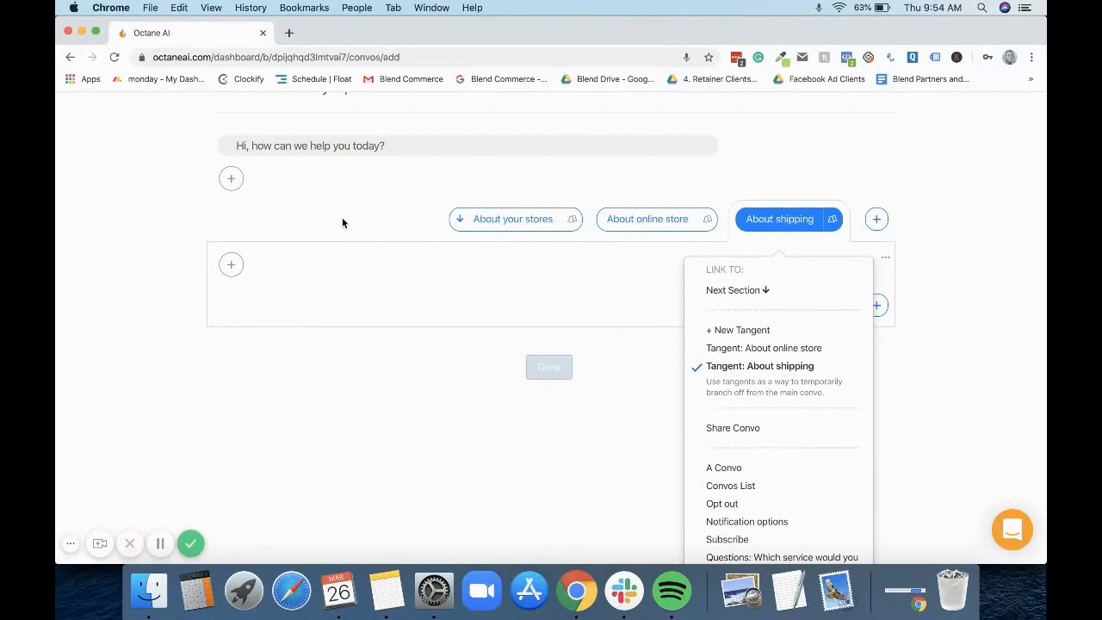
# - Go through the three replies in turn to view the section each one leads to
pyautogui.scroll(3, 341, 221)
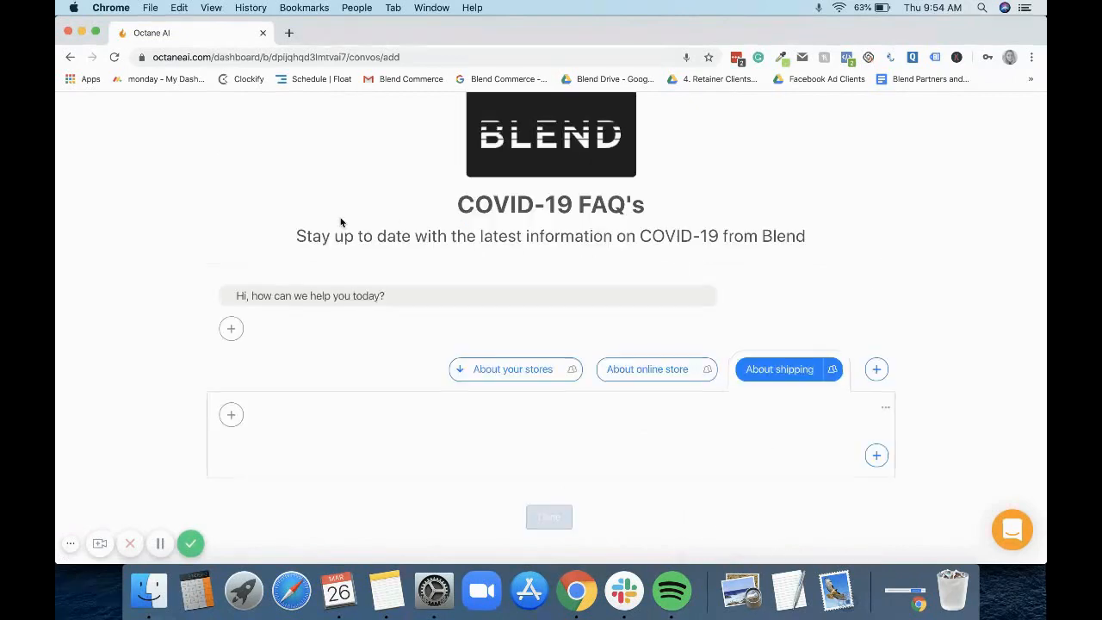
pyautogui.click(518, 370)
pyautogui.click(658, 370)
pyautogui.click(802, 370)
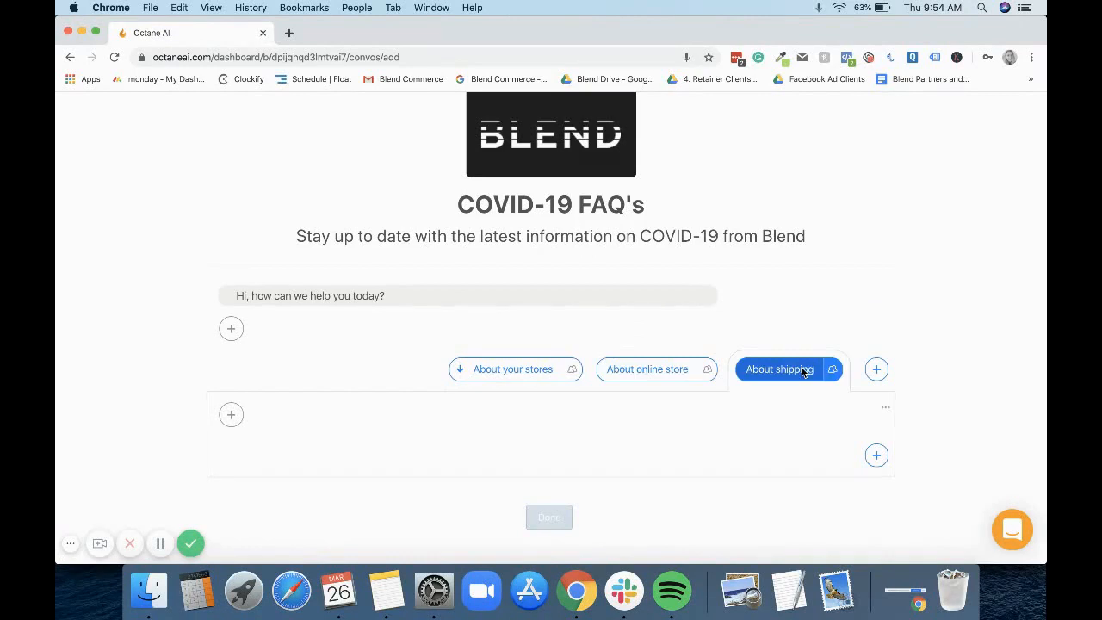
pyautogui.click(493, 370)
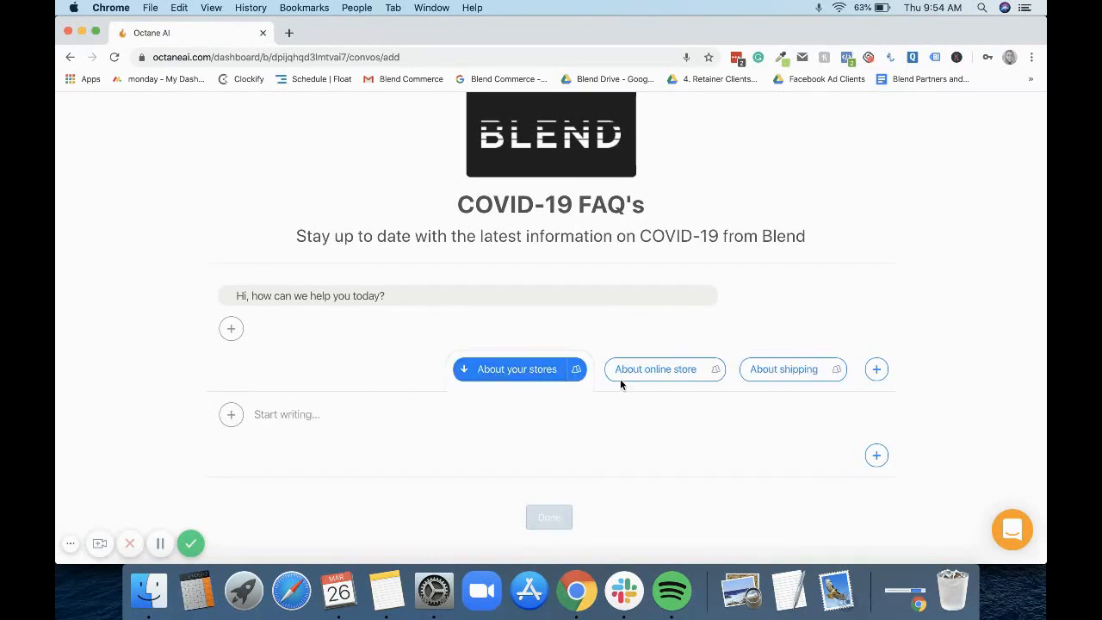
pyautogui.click(659, 372)
pyautogui.click(817, 370)
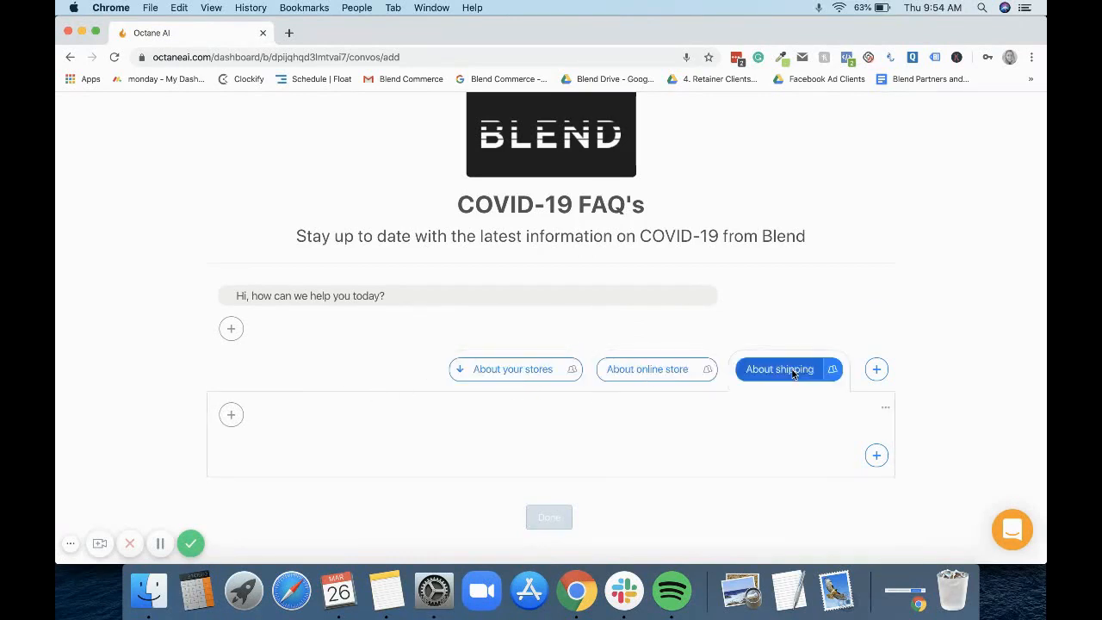
pyautogui.click(615, 372)
# - Under "About your stores", add the text "Yes! Our retail stores are still open however we have changed our opening hours to 9am to 5pm."
pyautogui.click(516, 370)
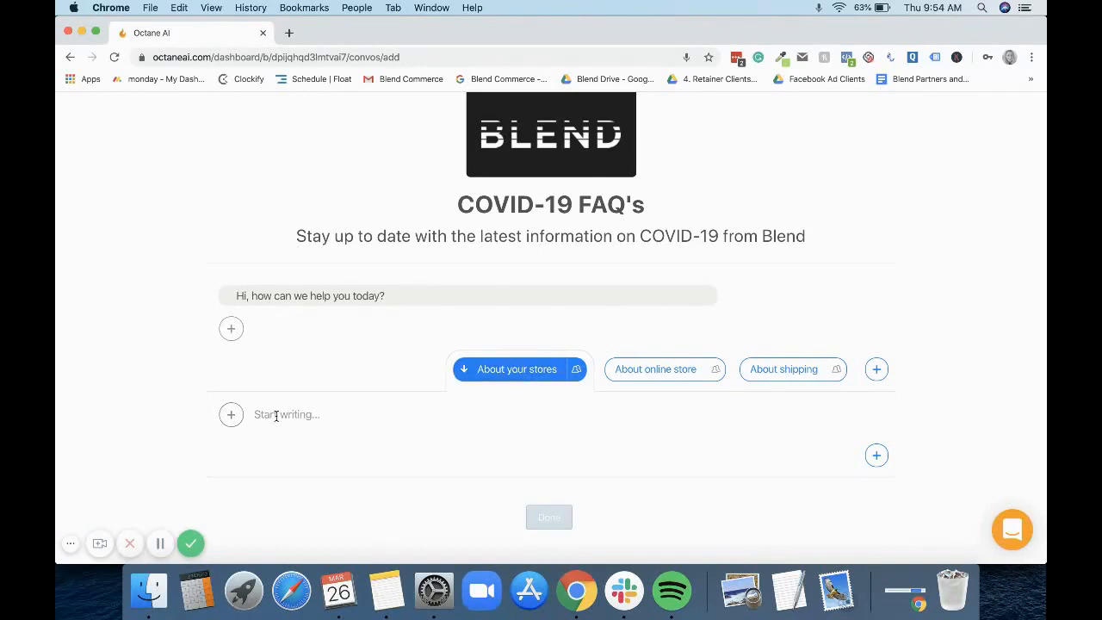
pyautogui.click(233, 418)
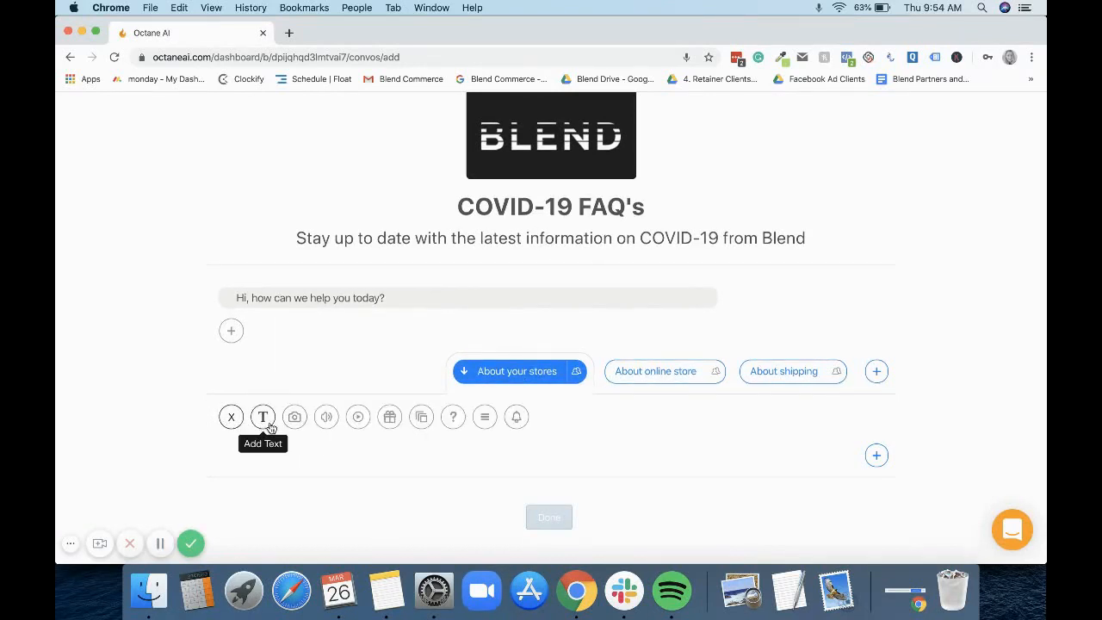
pyautogui.click(266, 420)
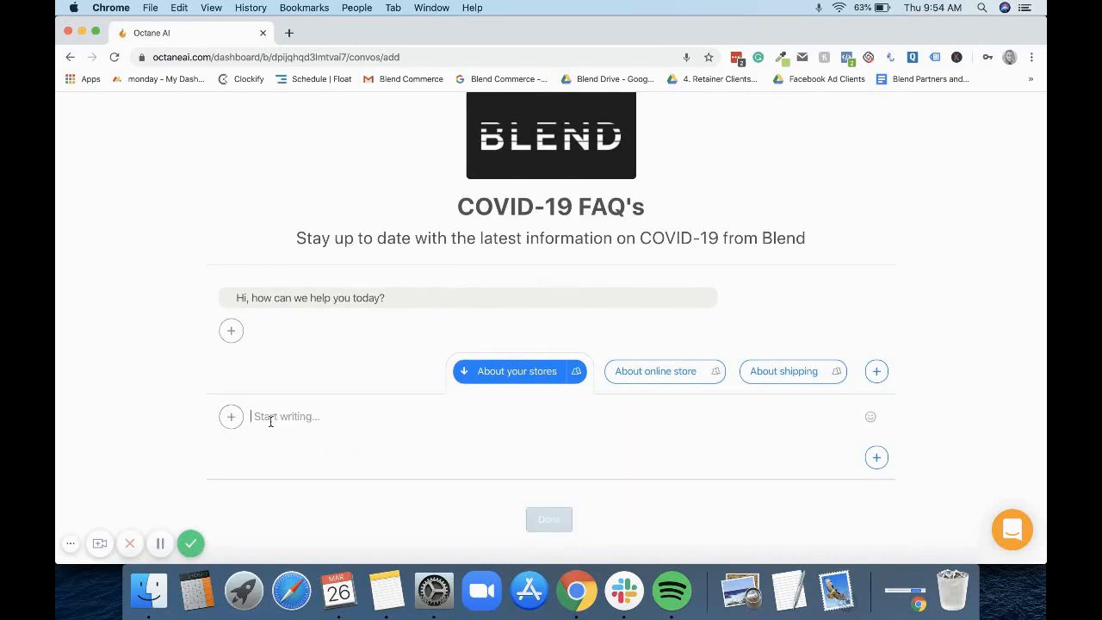
pyautogui.write('Yes! Ou')
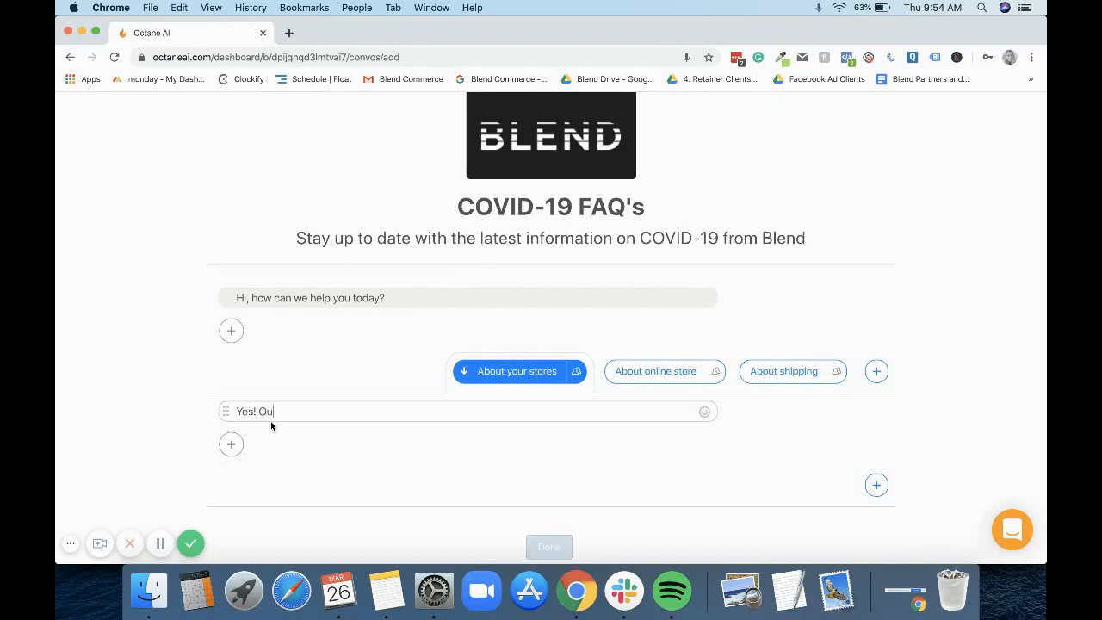
pyautogui.write('r retail stores are still open hwo')
pyautogui.write('eve')
pyautogui.press('BackSpace')
pyautogui.press('BackSpace')
pyautogui.press('BackSpace')
pyautogui.press('BackSpace')
pyautogui.press('BackSpace')
pyautogui.write('owever we have ')
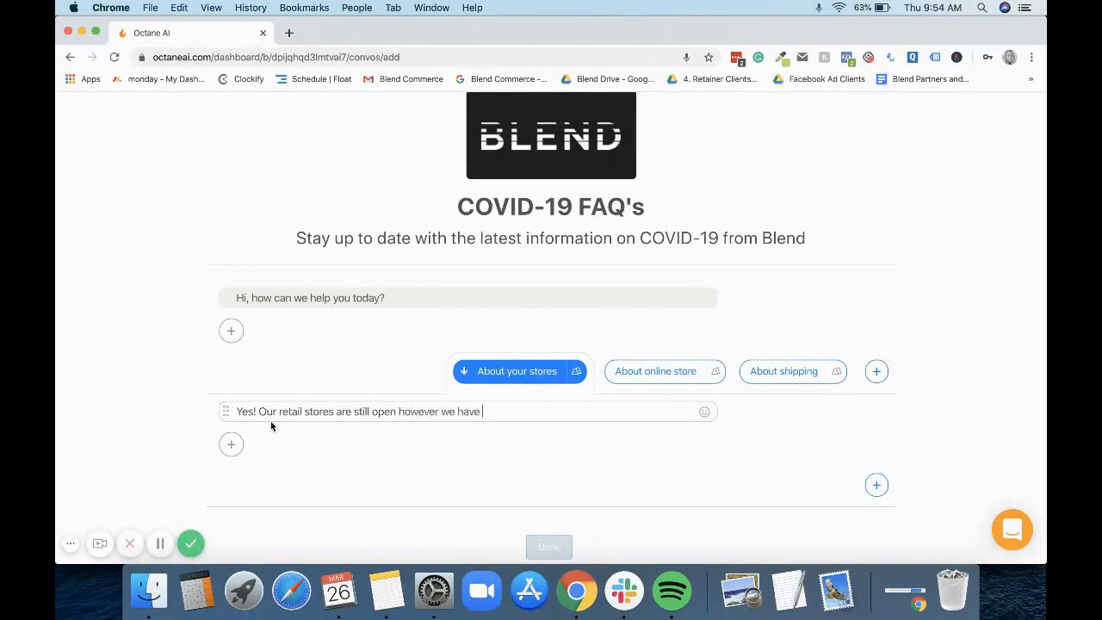
pyautogui.write('changed our opening hours to 9am to 5pm.')
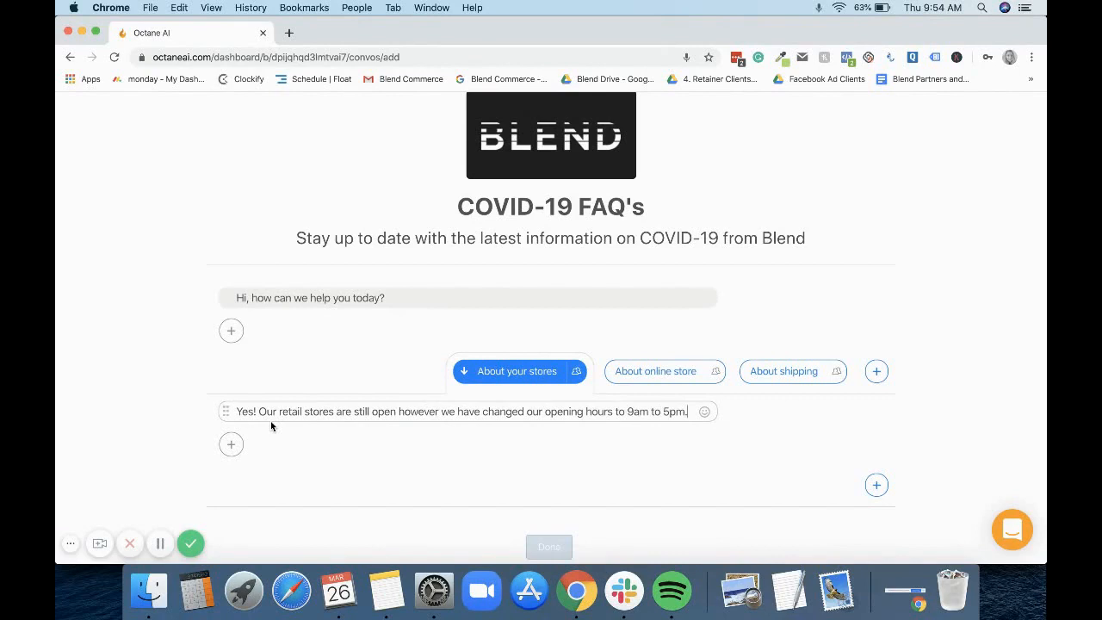
pyautogui.click(335, 465)
# - Add a second text message under "About your stores" reading "We added in special measure in our stores to help stay in control."
pyautogui.scroll(-1, 496, 454)
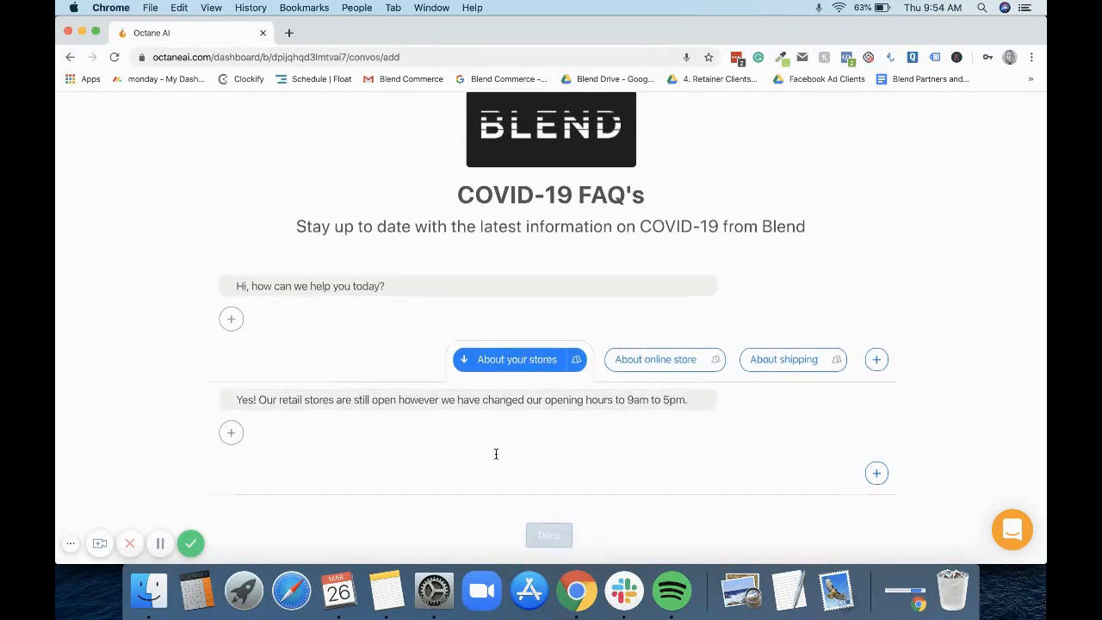
pyautogui.scroll(-1, 496, 456)
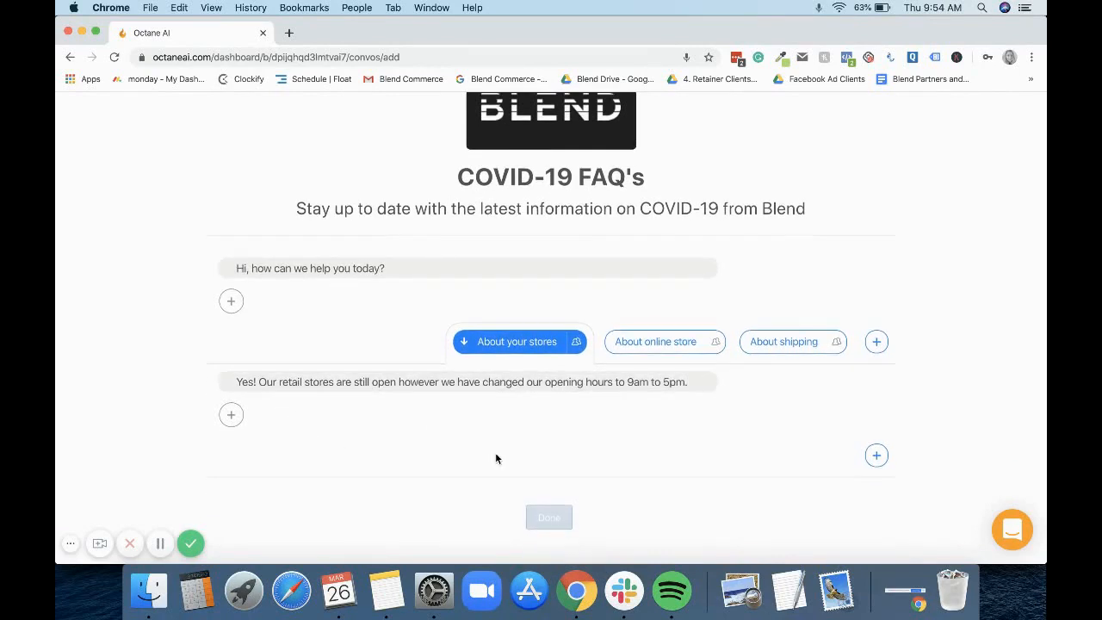
pyautogui.click(230, 414)
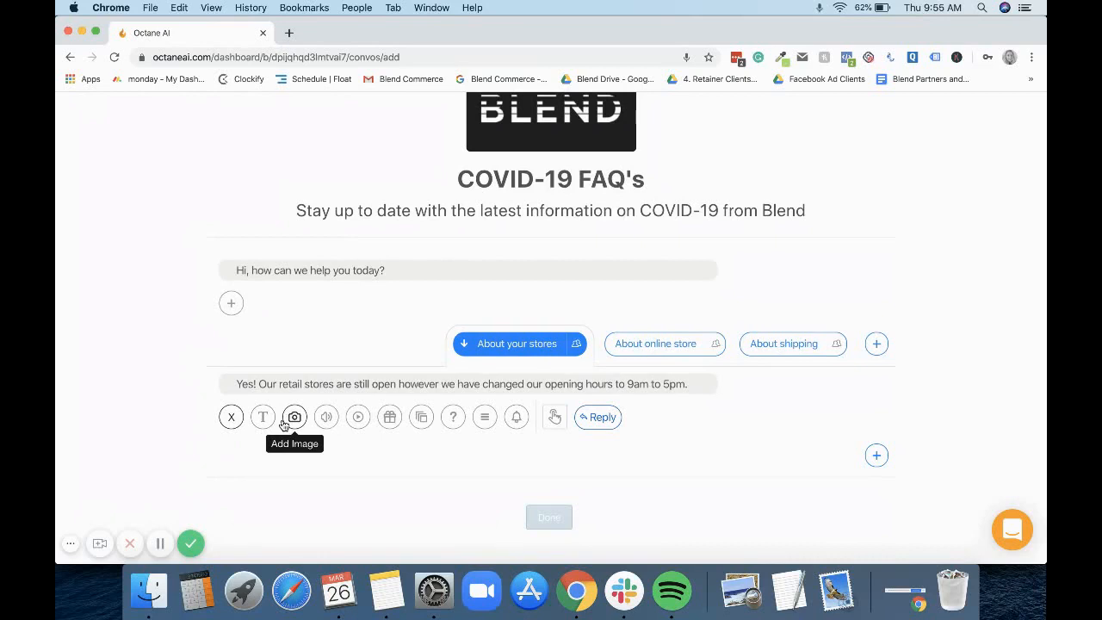
pyautogui.click(262, 416)
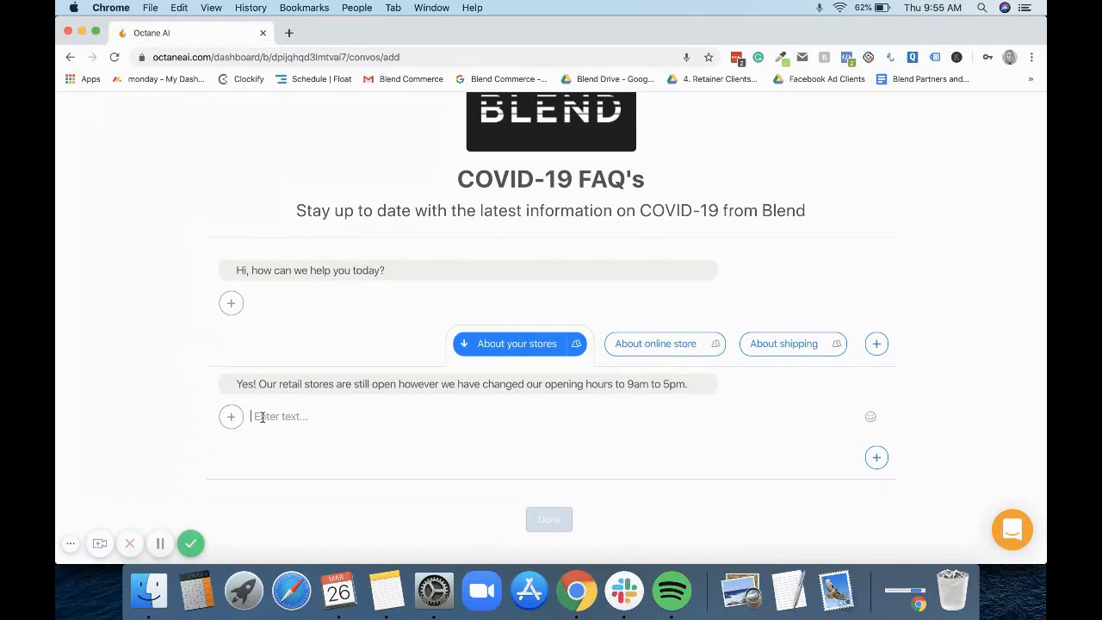
pyautogui.write('We h')
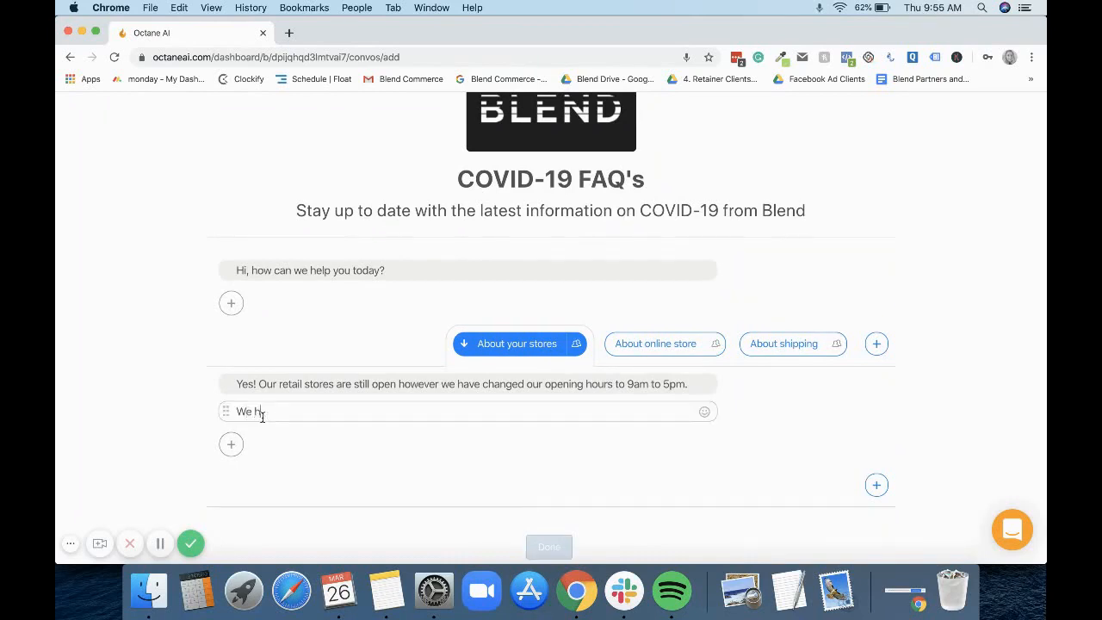
pyautogui.press('BackSpace')
pyautogui.write('added in special measure in our stores')
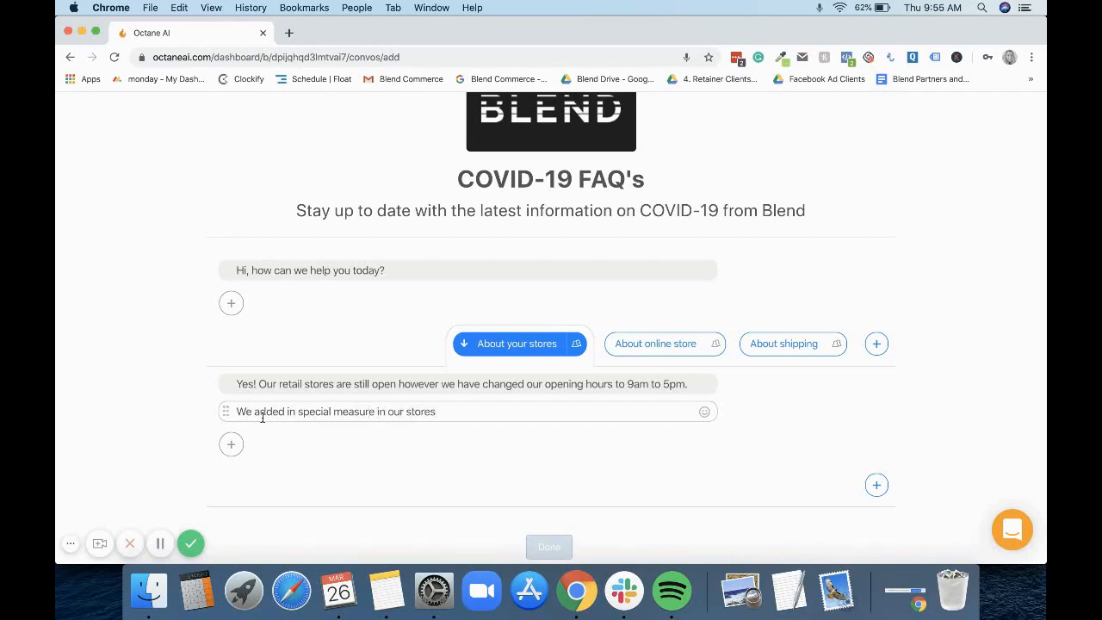
pyautogui.write(' to help stay in control.')
pyautogui.click(135, 405)
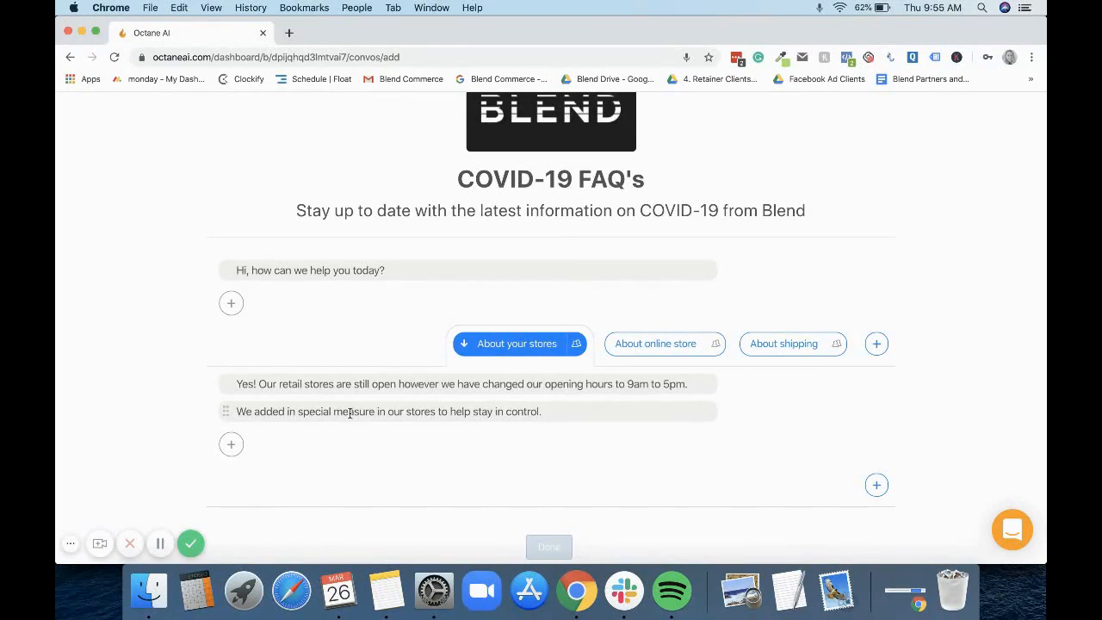
# - Add a reply to the stores messages that links to the Main Menu and label it "Thank you"
pyautogui.click(876, 484)
pyautogui.scroll(-3, 868, 470)
pyautogui.scroll(-2, 869, 470)
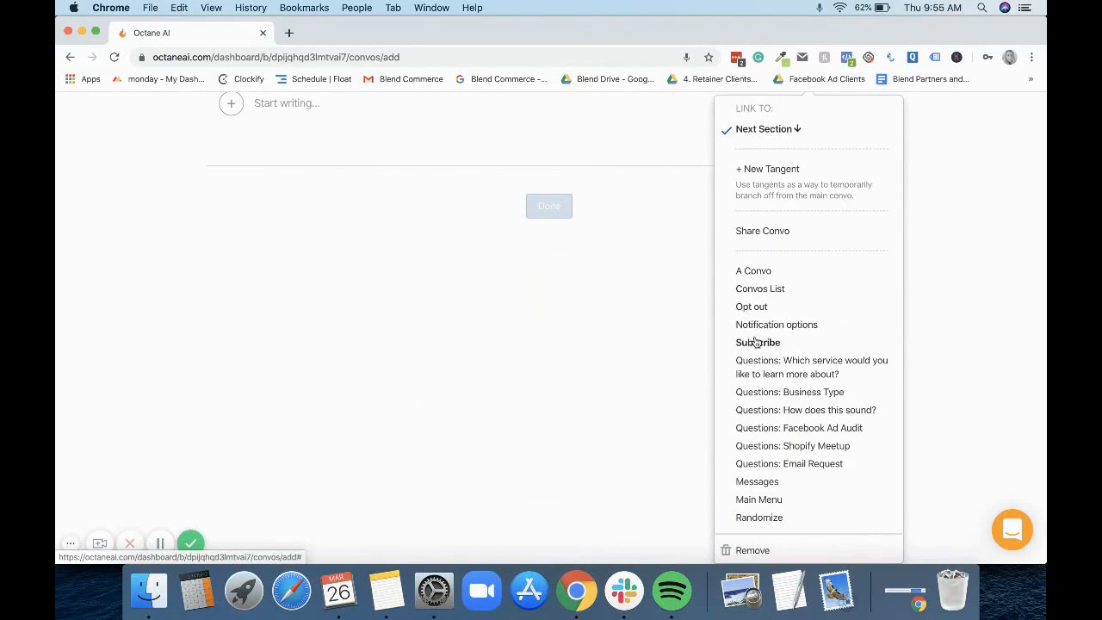
pyautogui.click(760, 501)
pyautogui.click(604, 395)
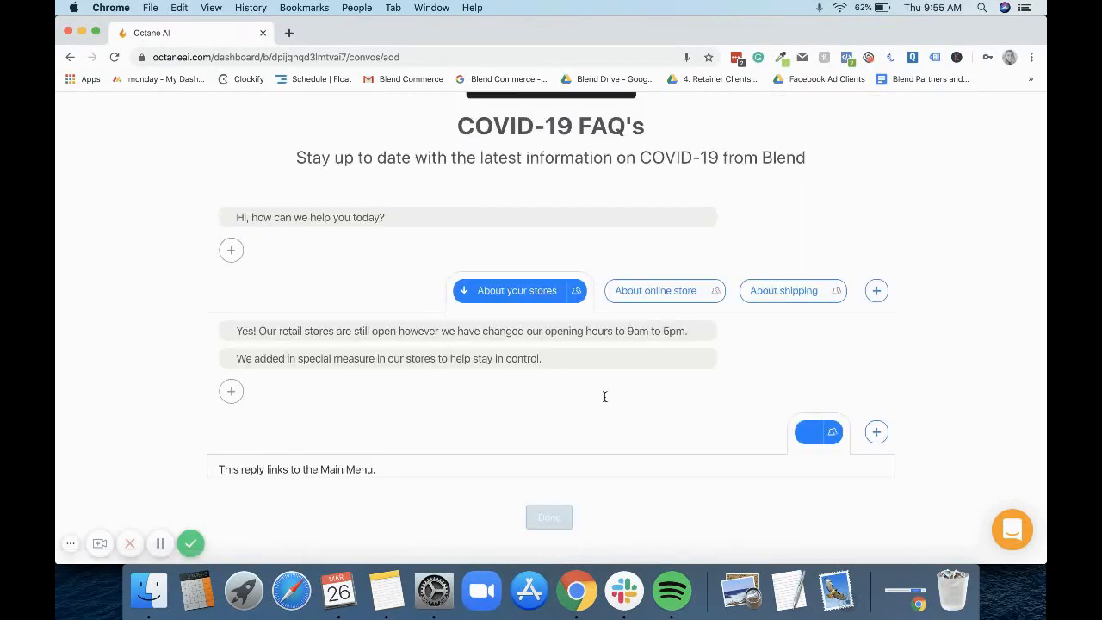
pyautogui.scroll(1, 604, 396)
pyautogui.scroll(-1, 604, 396)
pyautogui.scroll(-1, 604, 396)
pyautogui.click(809, 435)
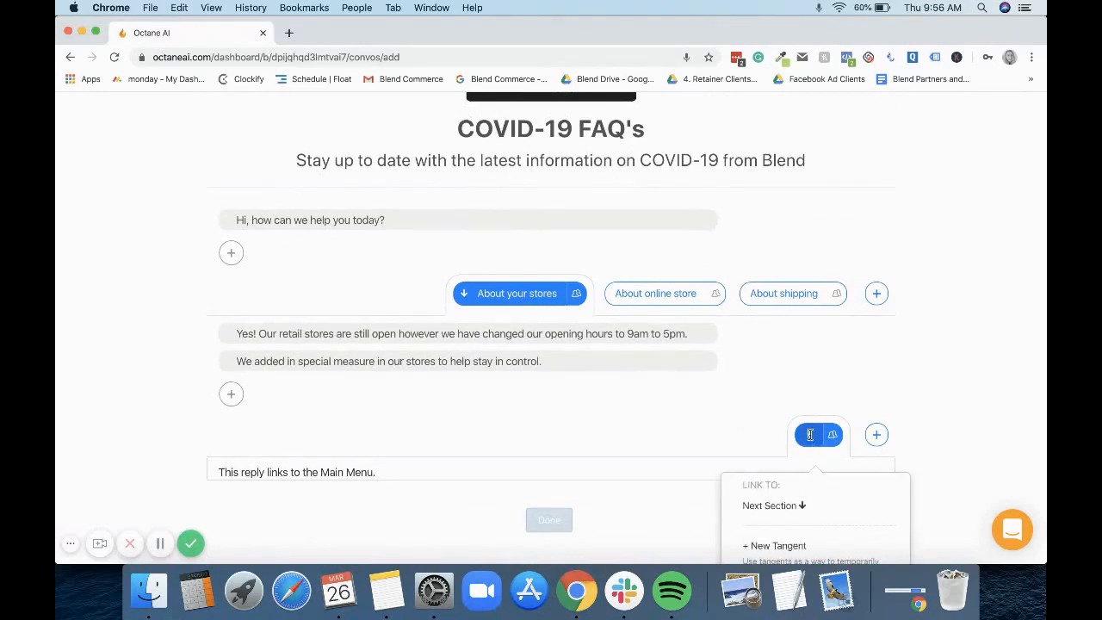
pyautogui.write('Thank you')
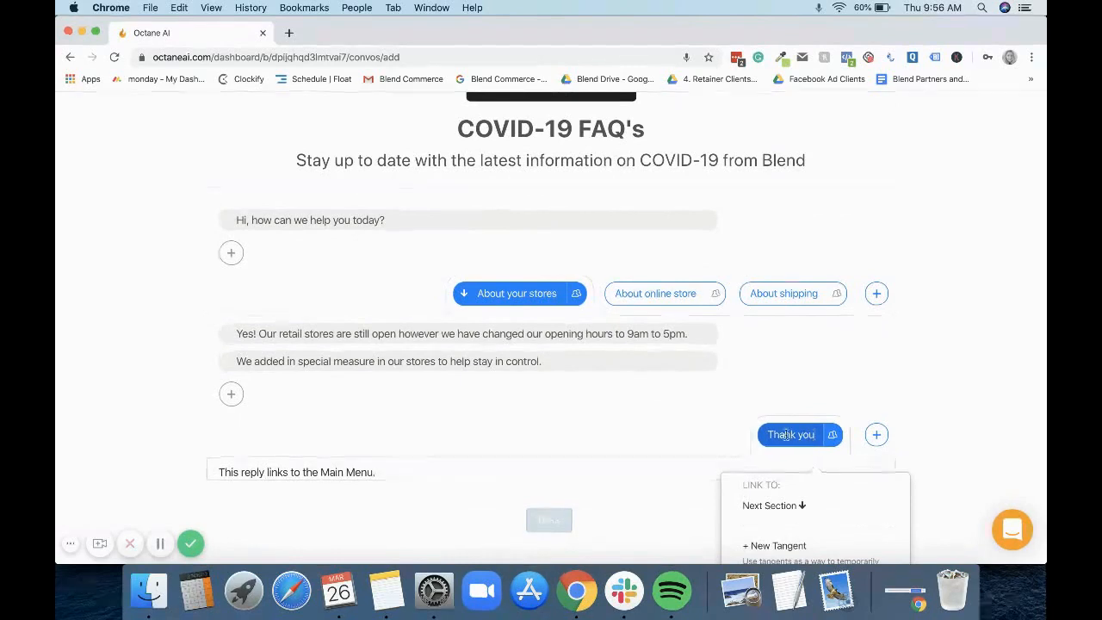
pyautogui.click(694, 422)
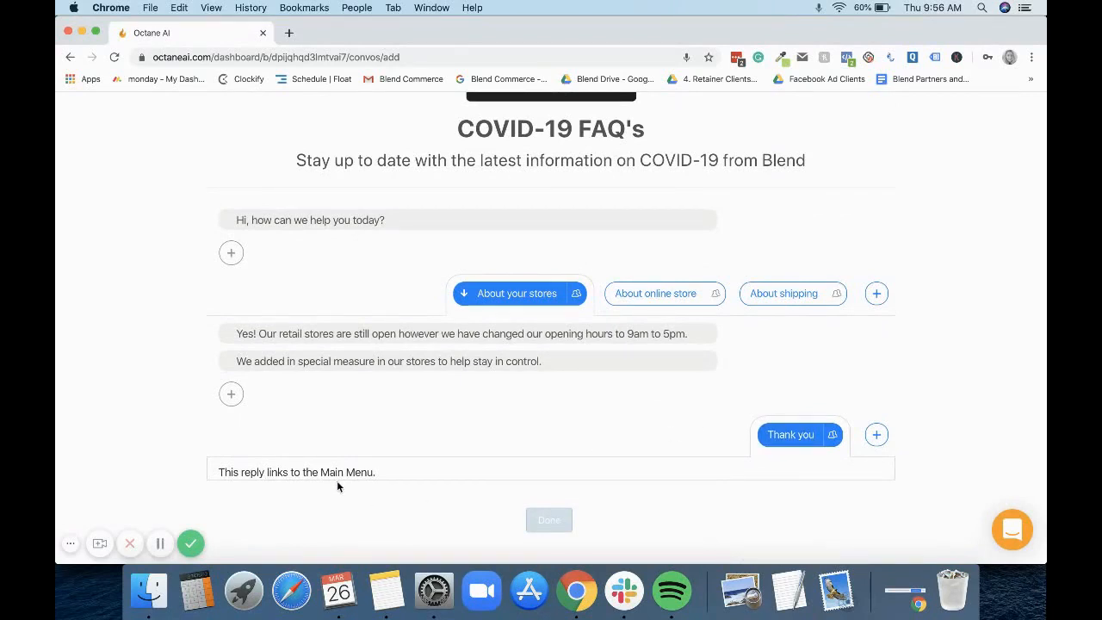
# - Under "About online store", start a text message reading "Our online store is still up and running. We have a few delays on delivery"
pyautogui.click(657, 296)
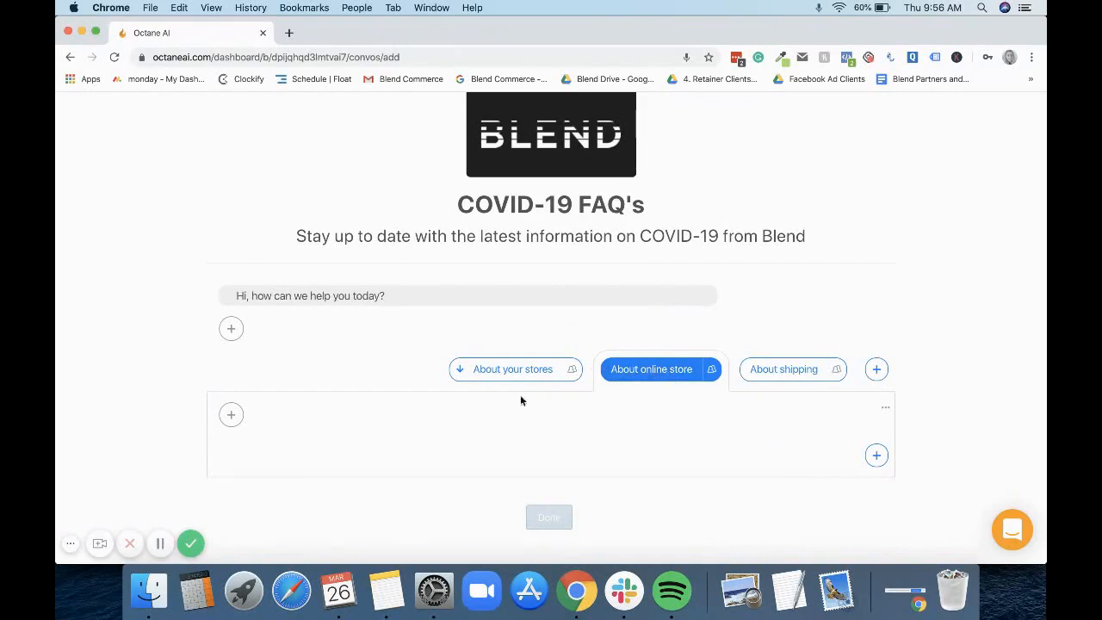
pyautogui.click(231, 415)
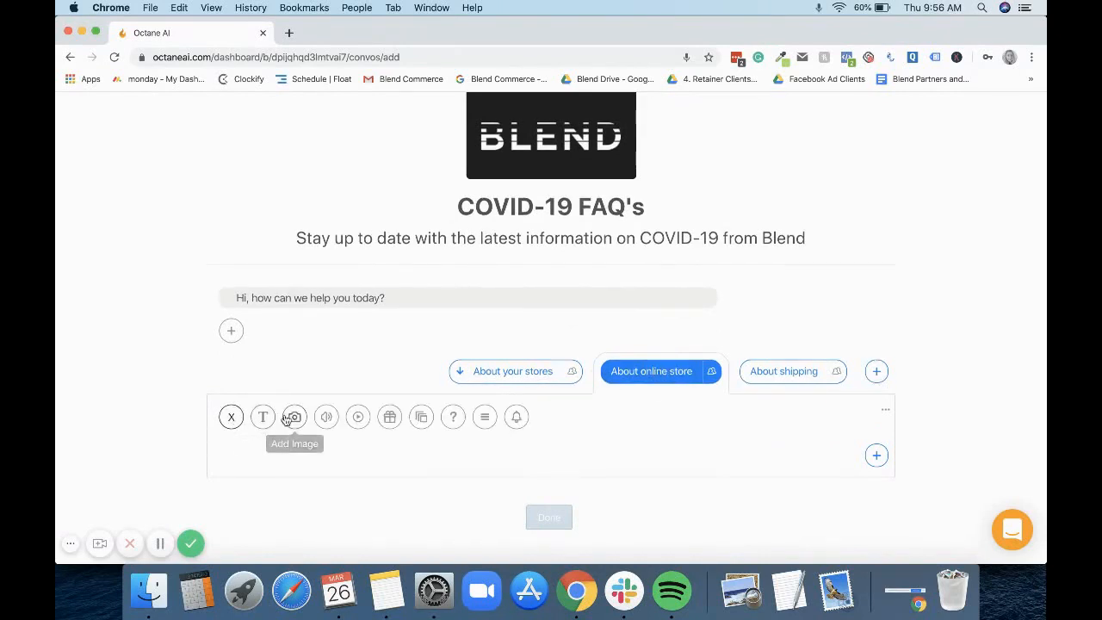
pyautogui.click(264, 414)
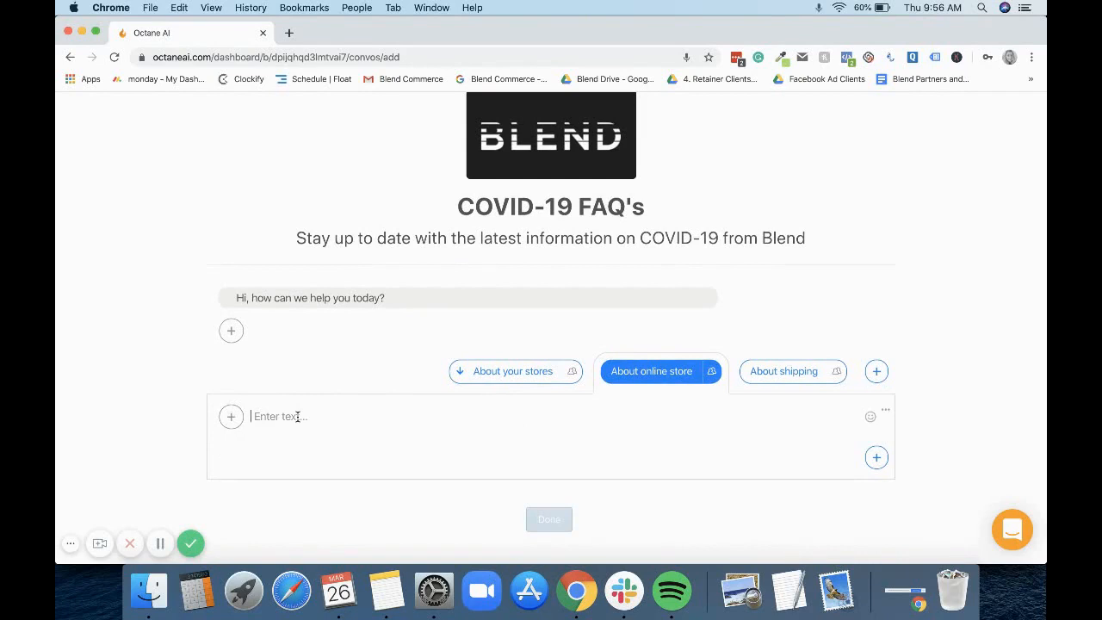
pyautogui.write('Our online s')
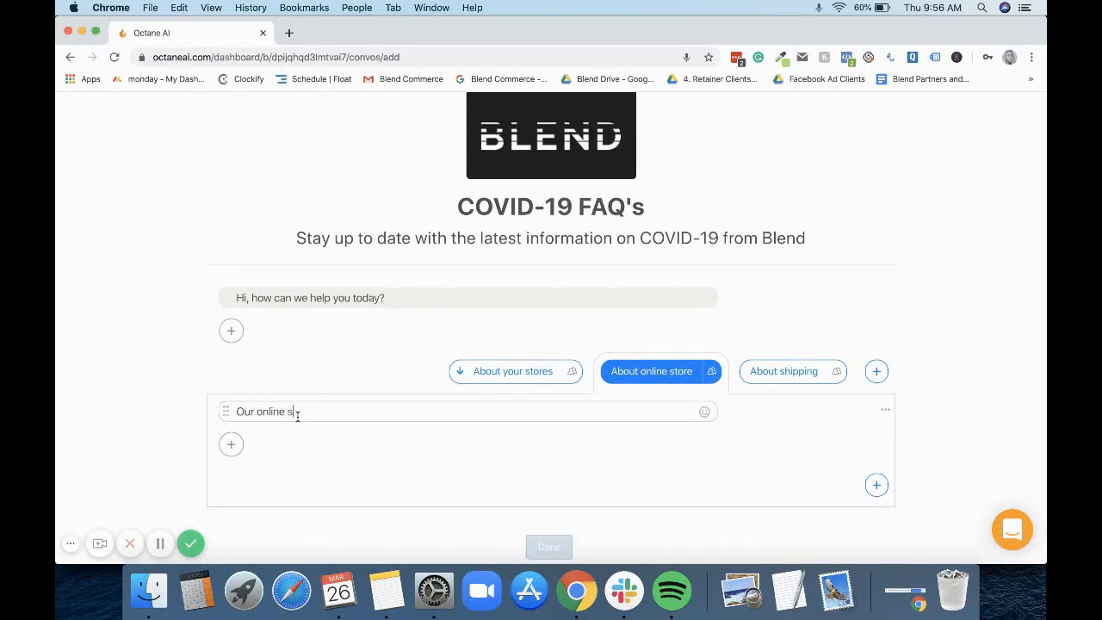
pyautogui.write('eore is still up and running. We have a f')
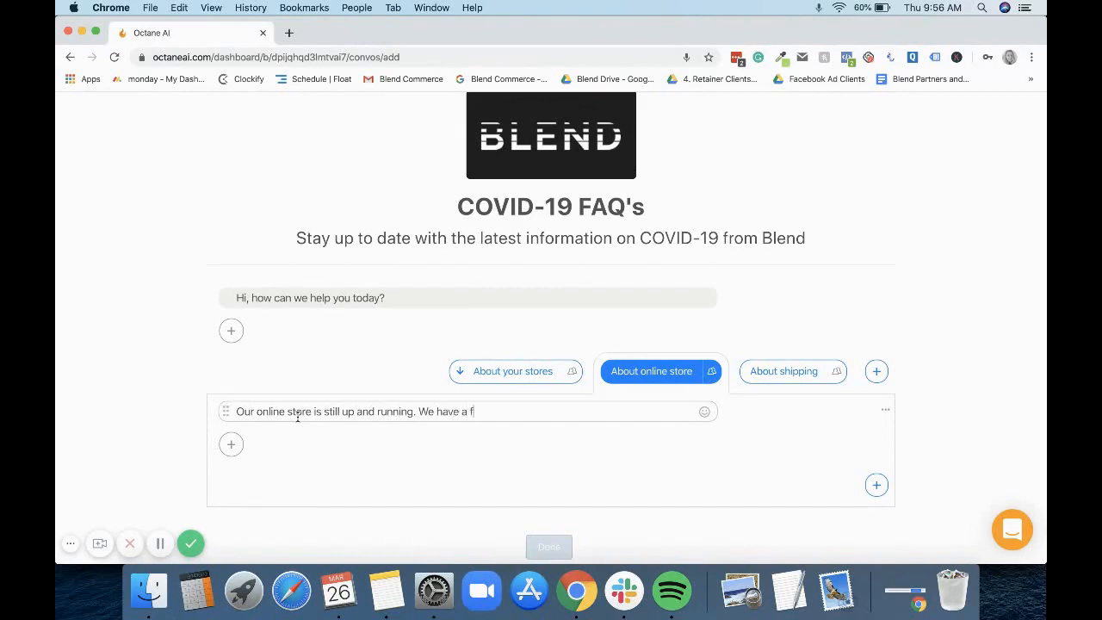
pyautogui.write('ew delays on delivery t')
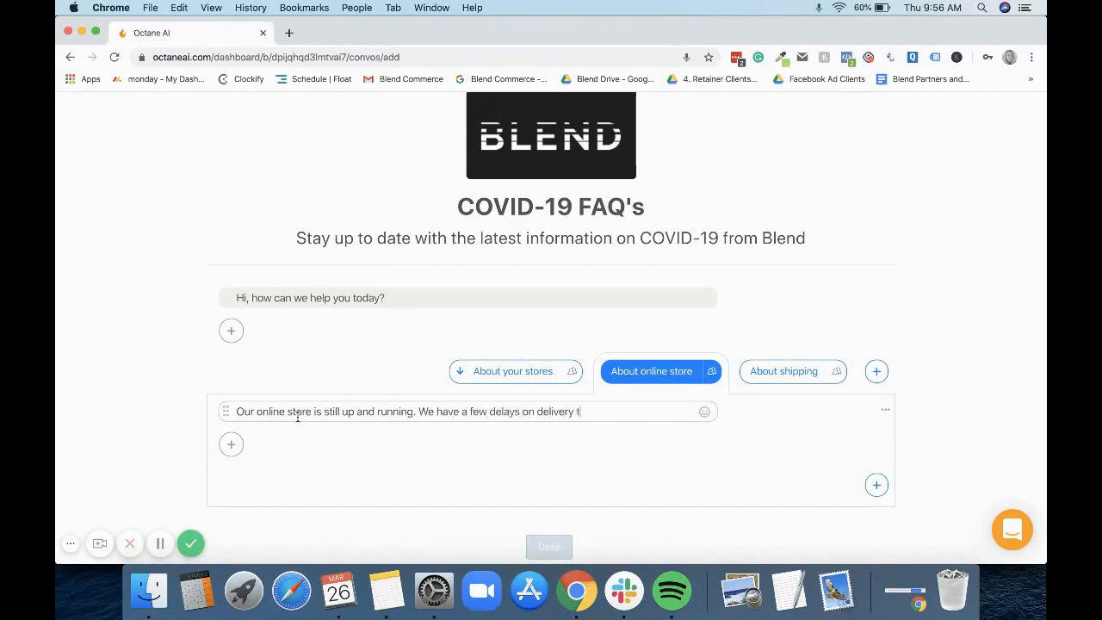
# - Complete the online store message with "time we are doing everything can to serve our customers."
pyautogui.write('ims but w')
pyautogui.press('BackSpace')
pyautogui.press('BackSpace')
pyautogui.press('BackSpace')
pyautogui.press('BackSpace')
pyautogui.press('BackSpace')
pyautogui.press('BackSpace')
pyautogui.press('BackSpace')
pyautogui.write('e we are doing everything can ')
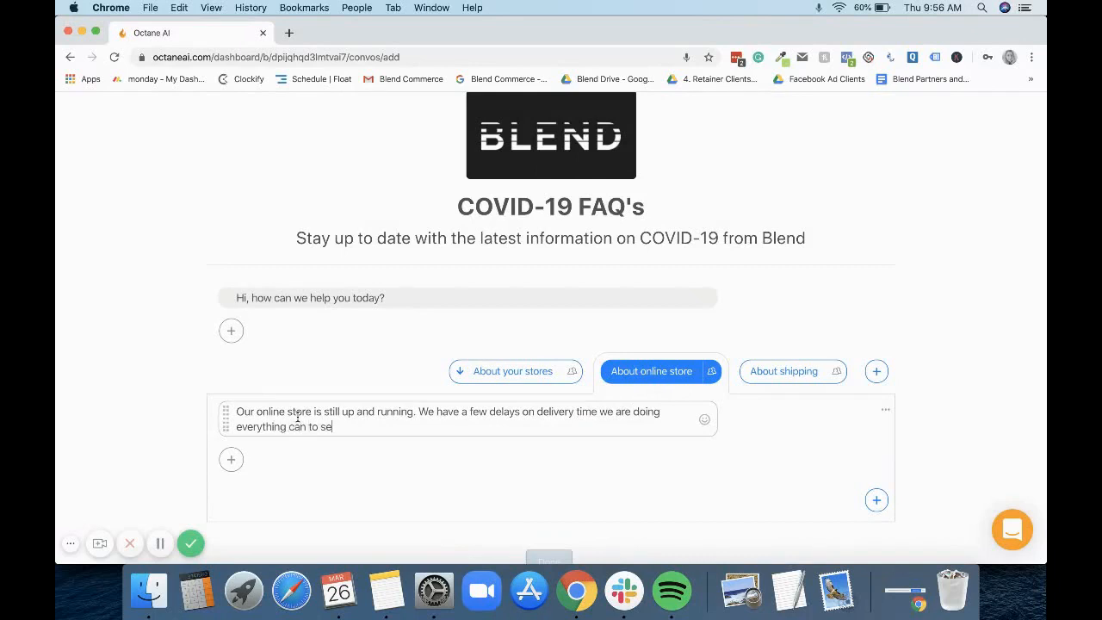
pyautogui.write('to serve our customers.')
pyautogui.click(327, 348)
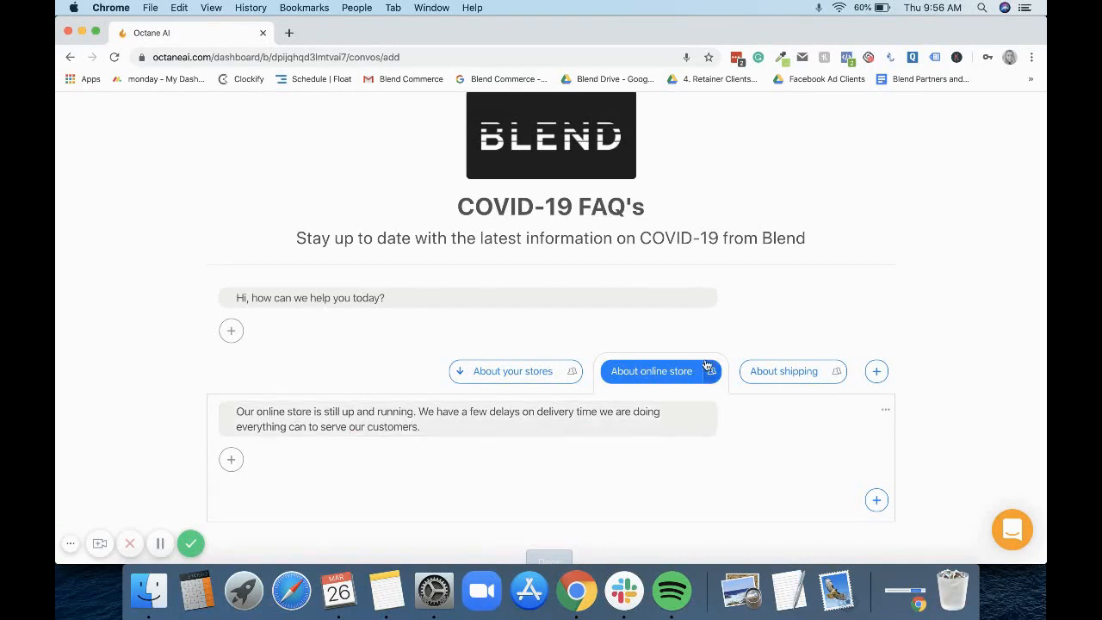
# - Add a "Thank you" reply to the online store message and link it to the Main Menu
pyautogui.click(876, 500)
pyautogui.scroll(-5, 879, 503)
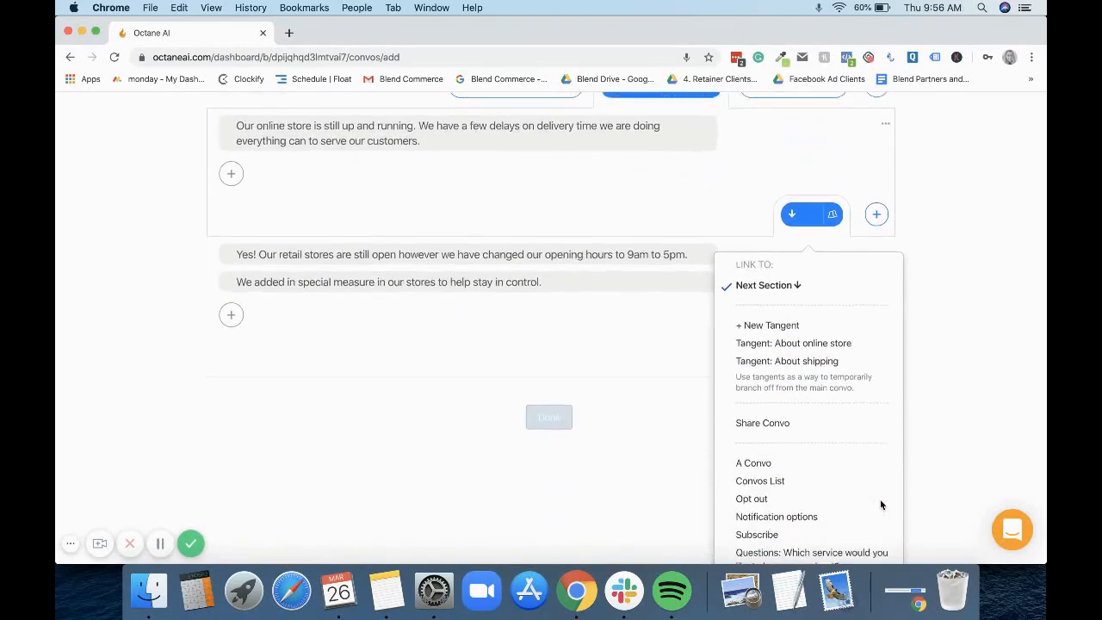
pyautogui.scroll(-3, 880, 504)
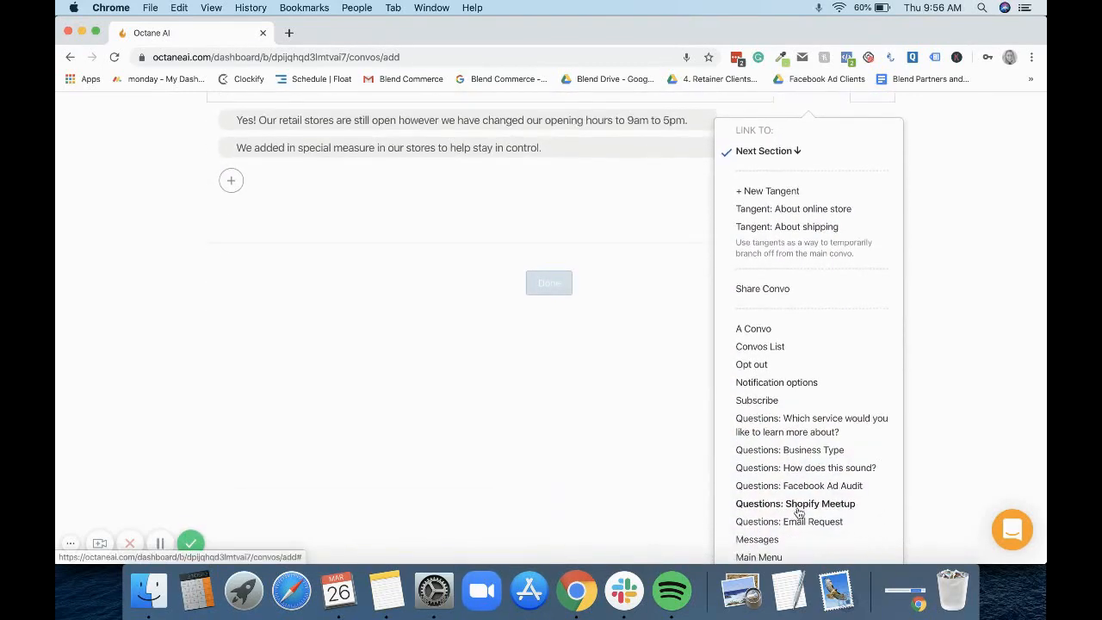
pyautogui.scroll(-1, 760, 516)
pyautogui.click(760, 515)
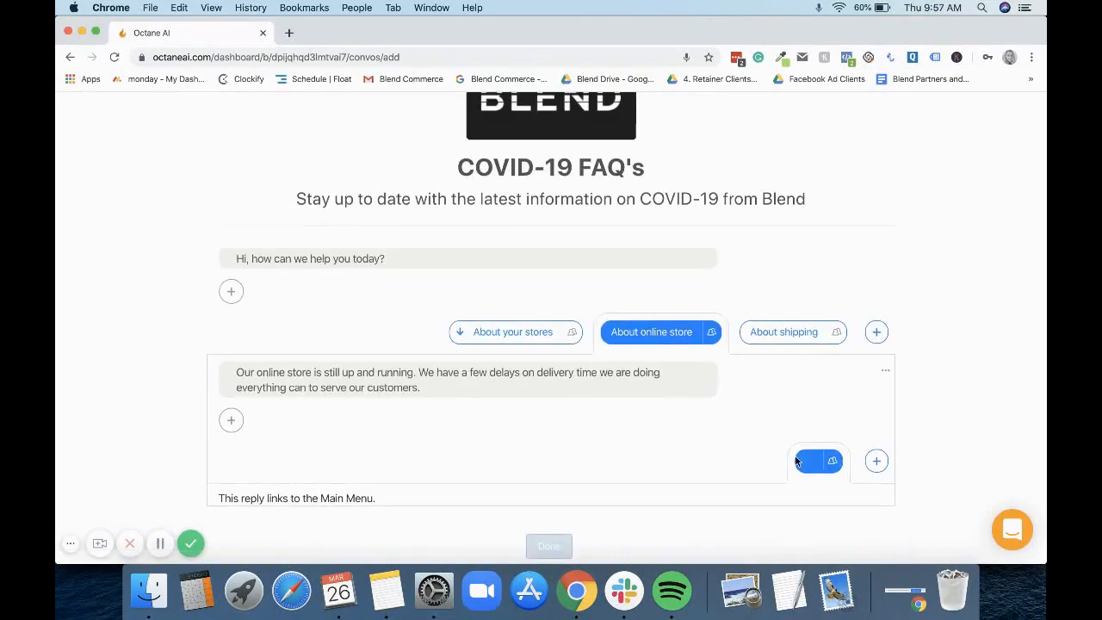
pyautogui.click(798, 462)
pyautogui.write('Thank you')
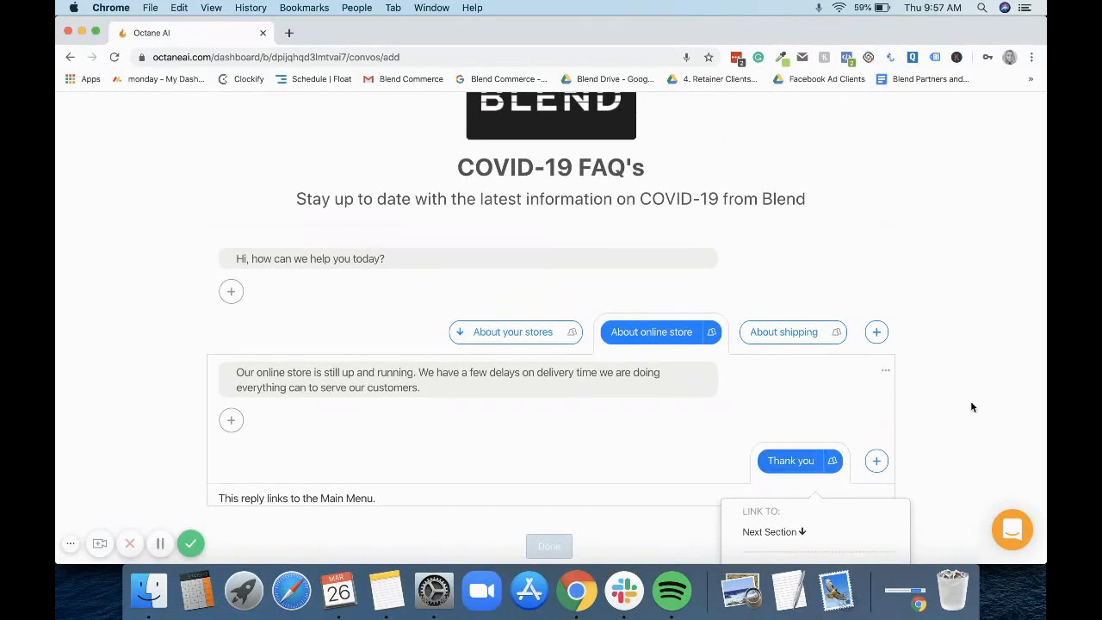
pyautogui.click(967, 400)
# - Under "About shipping", start a text message reading "We are seeing some delays with our shipping"
pyautogui.click(791, 335)
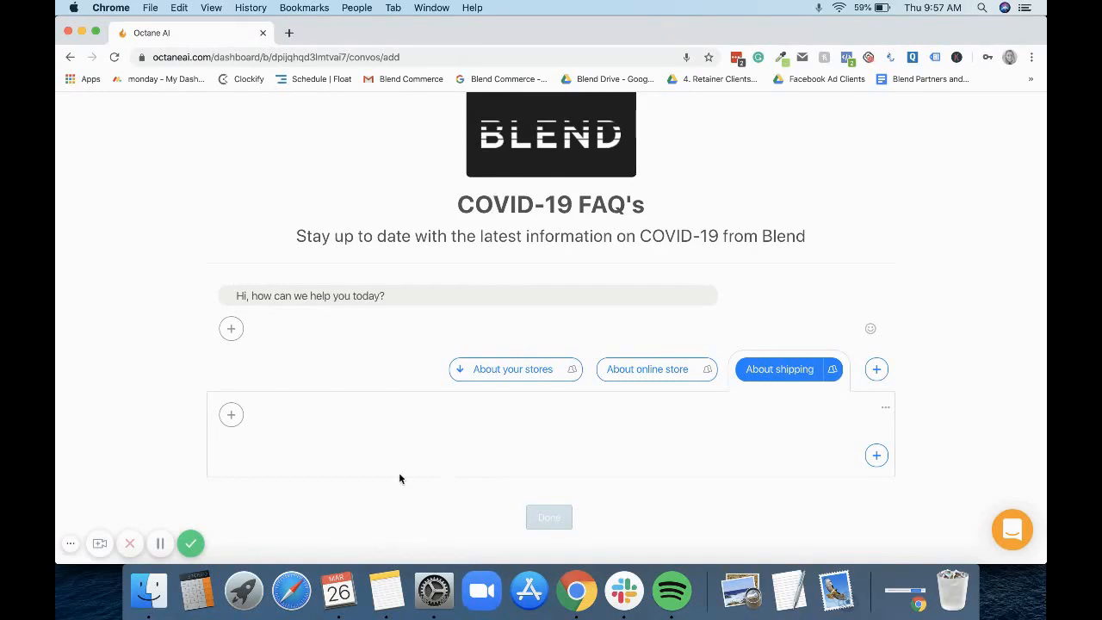
pyautogui.click(231, 414)
pyautogui.click(262, 416)
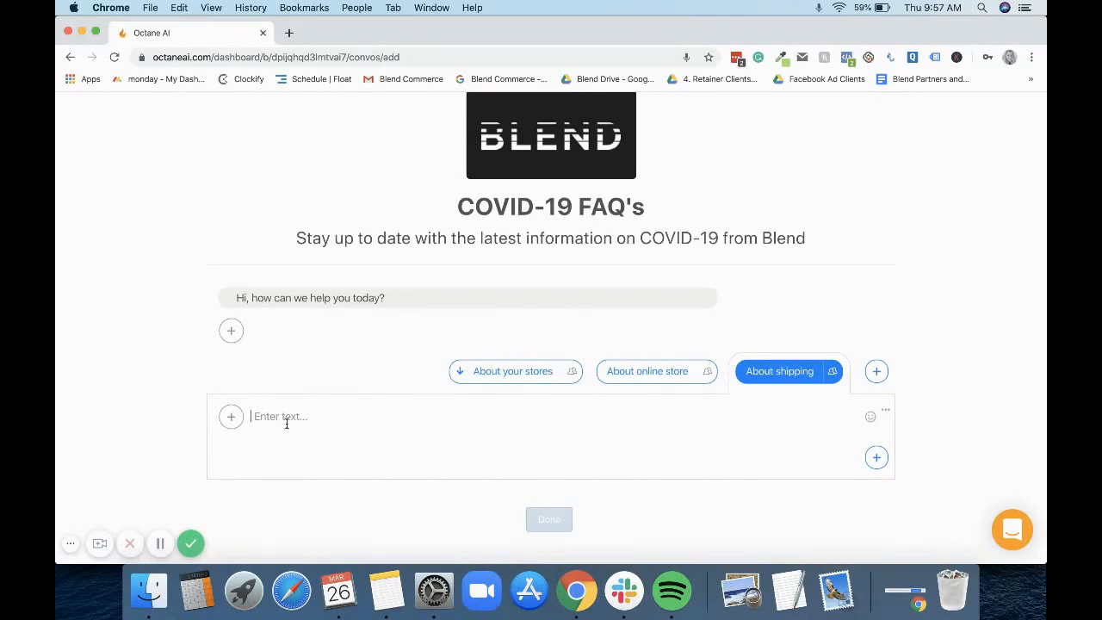
pyautogui.write('We are seeing ')
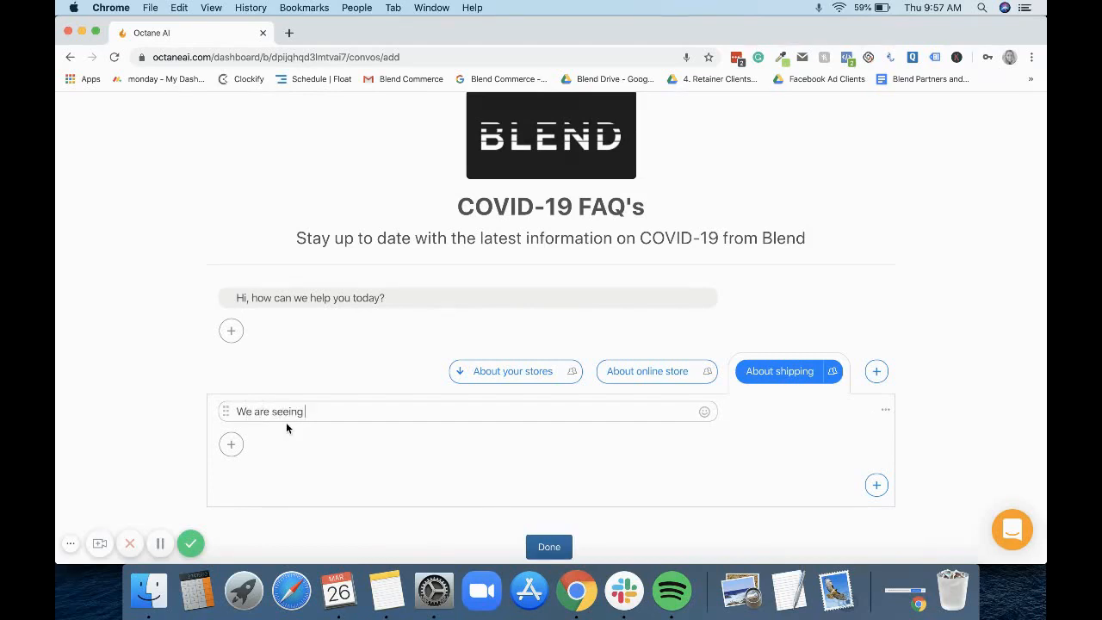
pyautogui.write('some delays with our shipping, w')
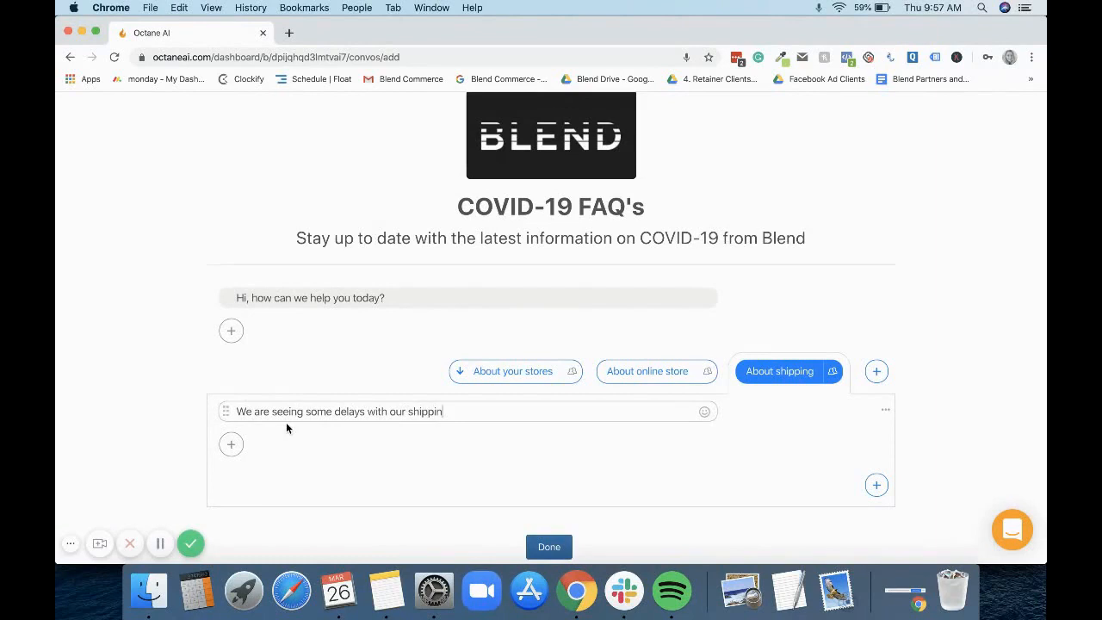
pyautogui.press('BackSpace')
pyautogui.press('BackSpace')
pyautogui.press('BackSpace')
# - Complete the shipping message with ". We are also offering free home delivery for all order over $50."
pyautogui.write('. We are also offerin')
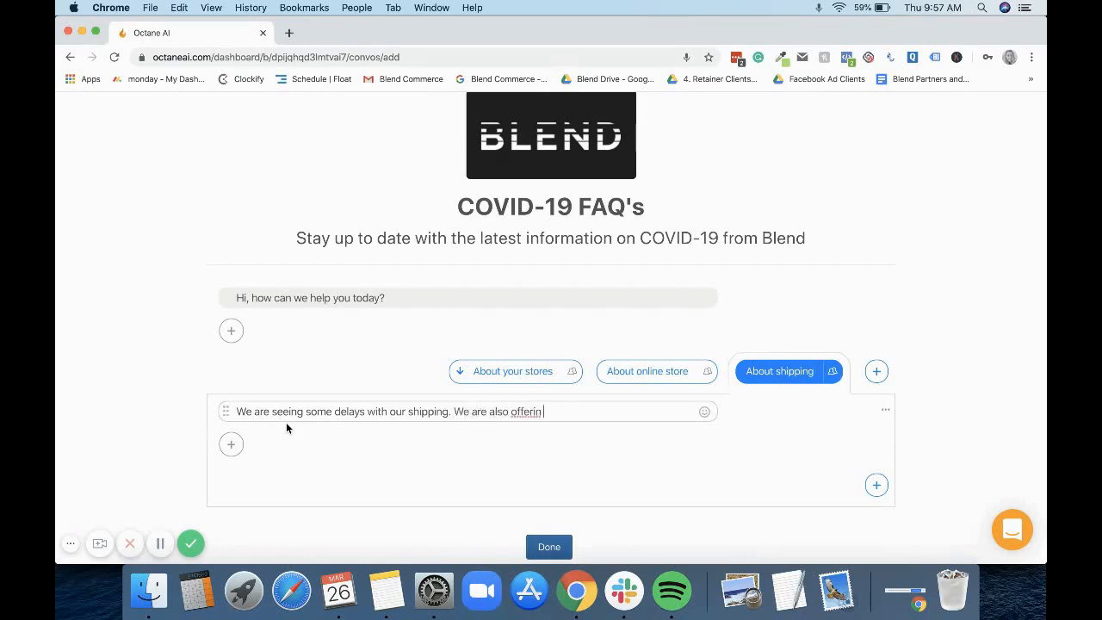
pyautogui.write('g free home de')
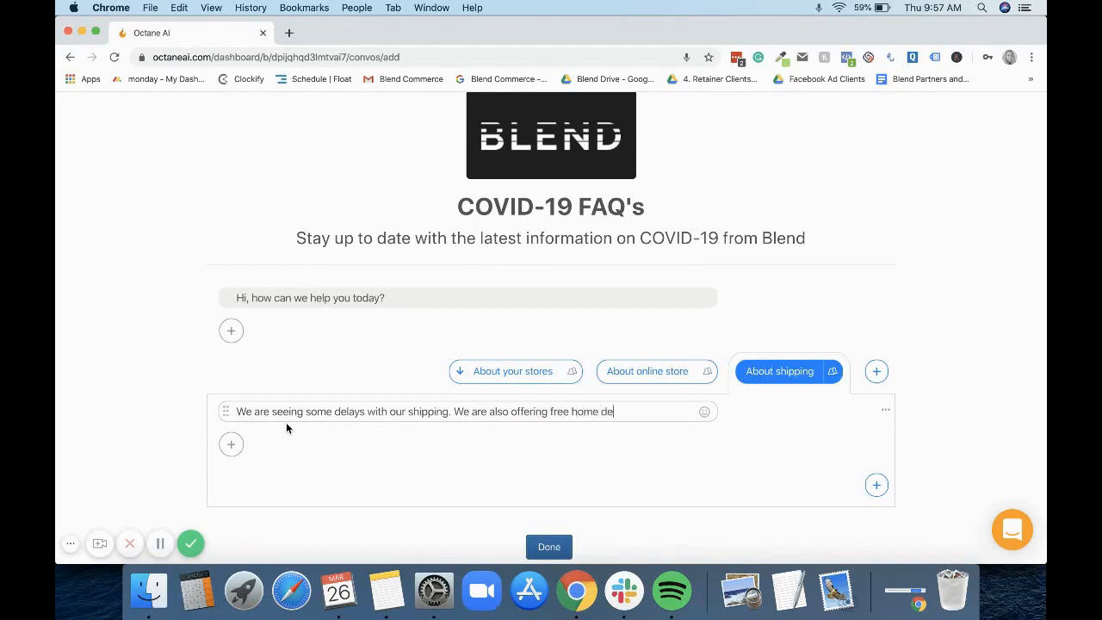
pyautogui.write('livery for all or')
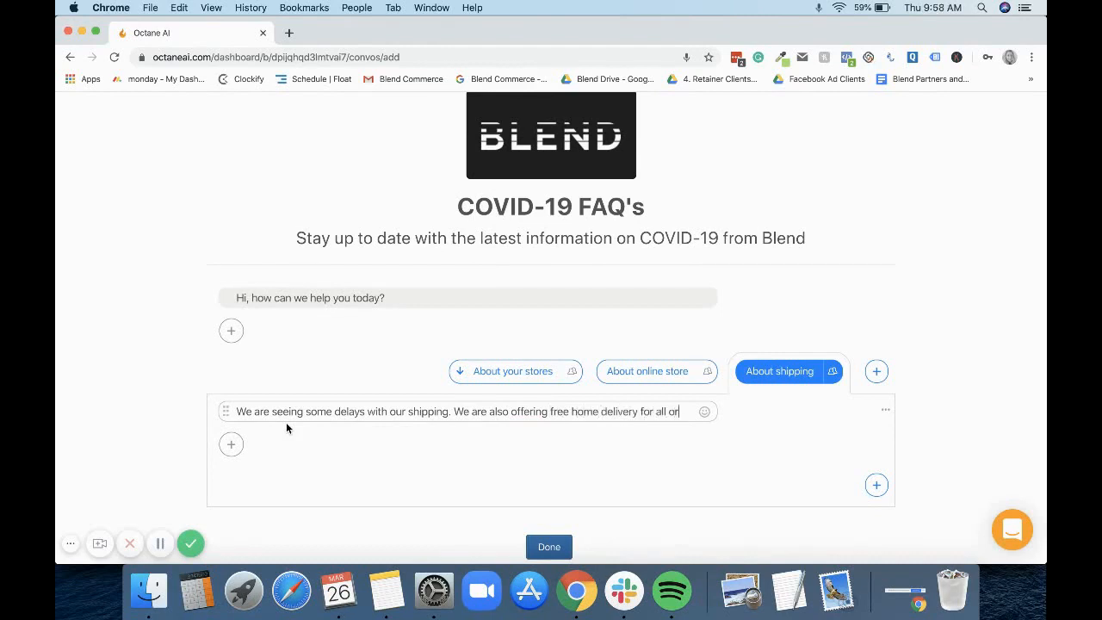
pyautogui.write('der over ')
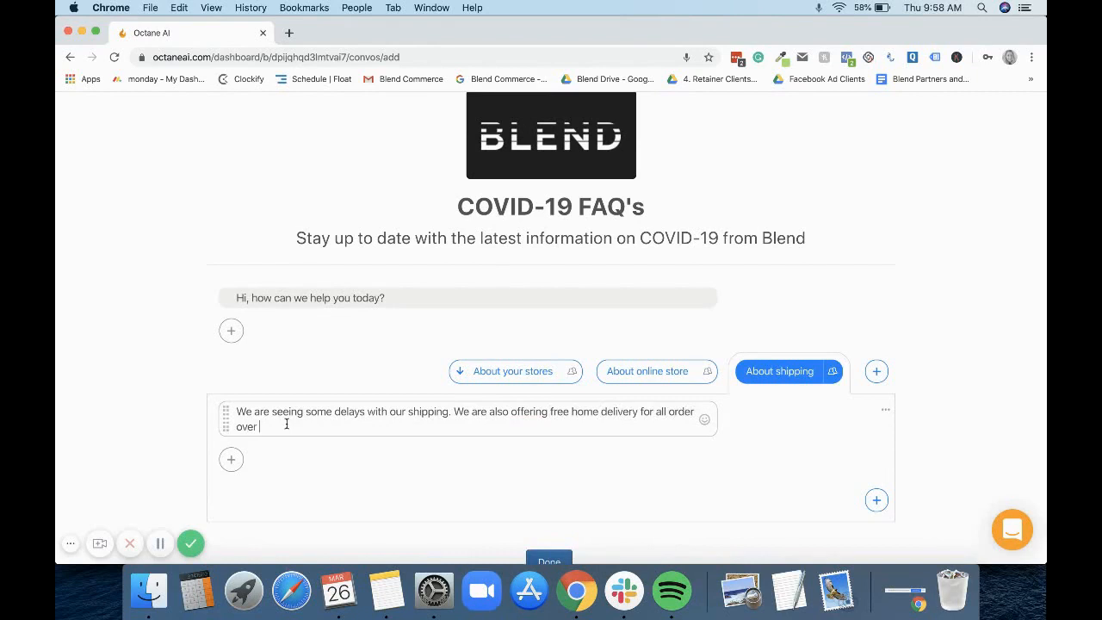
pyautogui.write('$50.')
pyautogui.click(396, 467)
# - Add a "Thank you" reply to the shipping message and link it to the Messages feature
pyautogui.click(877, 501)
pyautogui.click(817, 500)
pyautogui.scroll(-3, 817, 499)
pyautogui.scroll(-2, 817, 500)
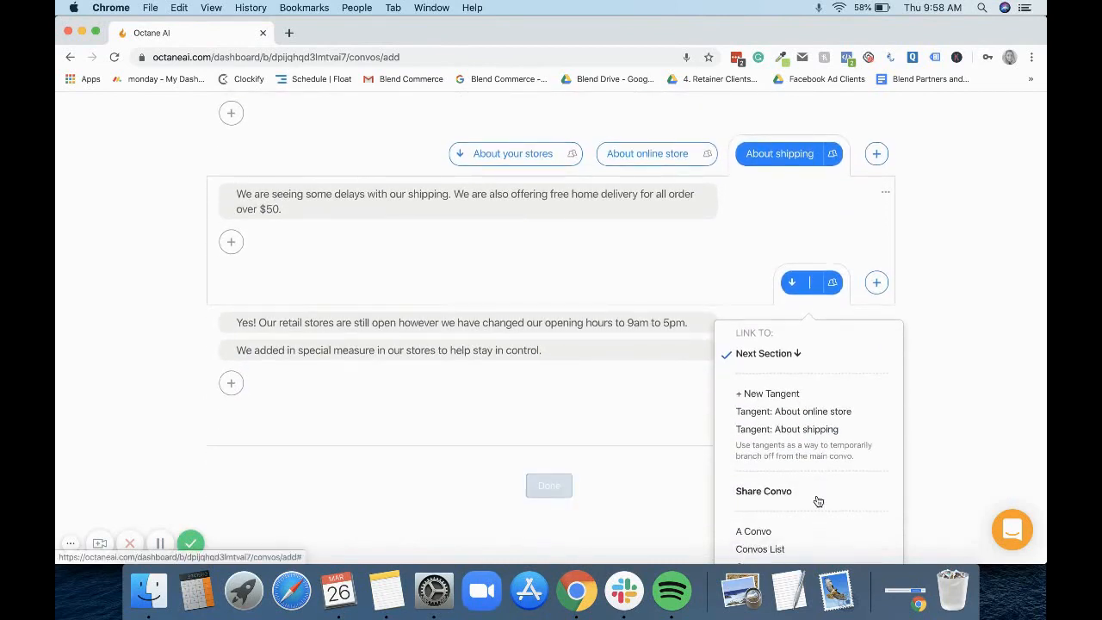
pyautogui.write('Thank you')
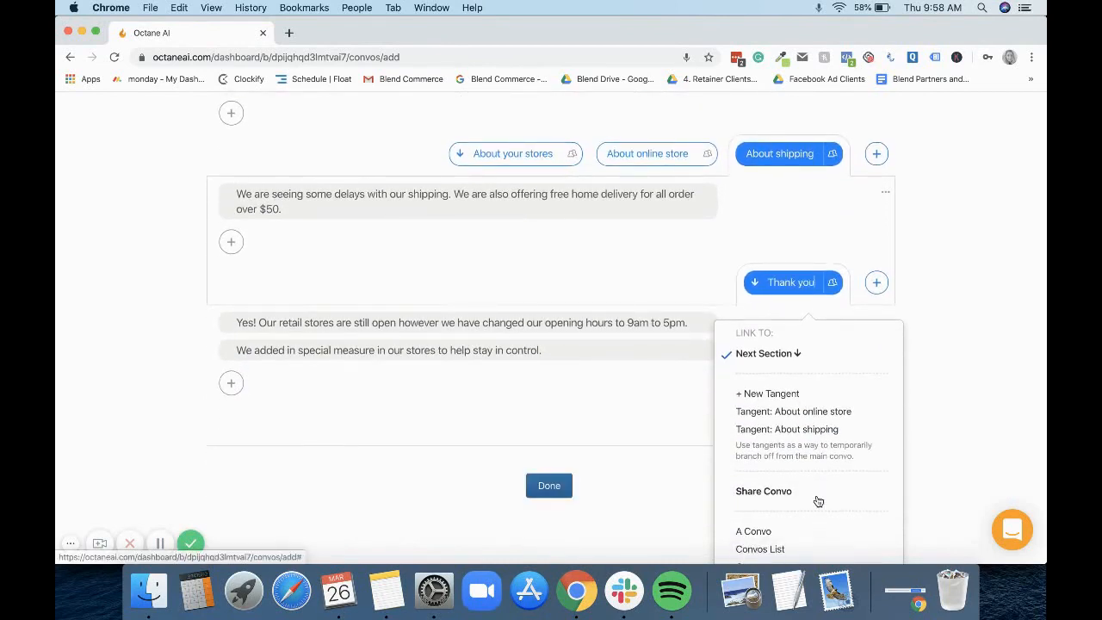
pyautogui.scroll(-5, 817, 524)
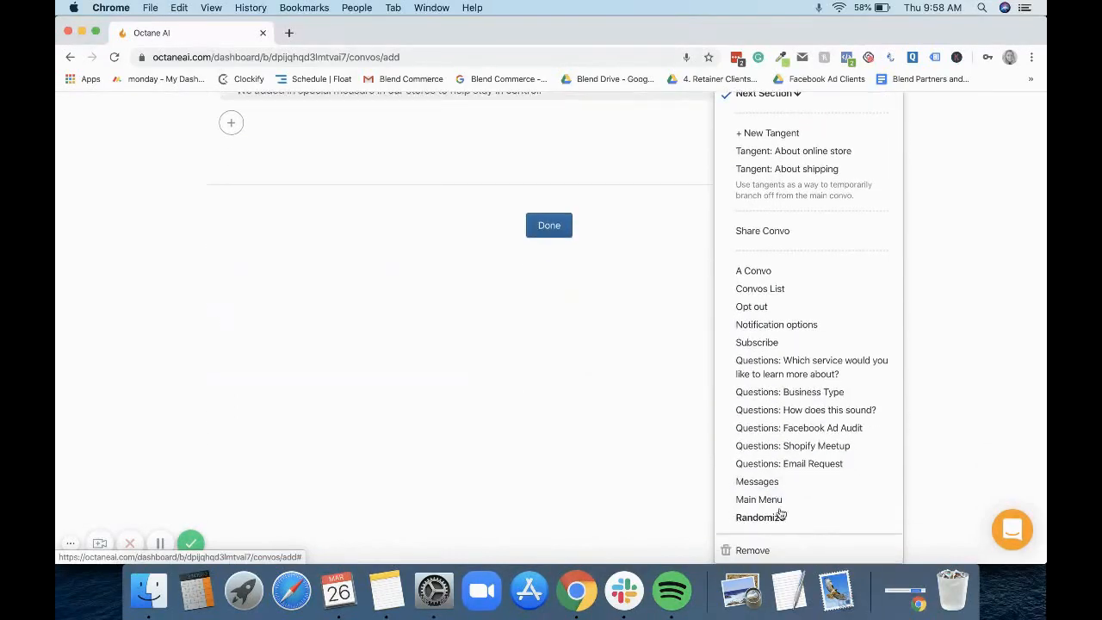
pyautogui.click(775, 500)
pyautogui.click(758, 484)
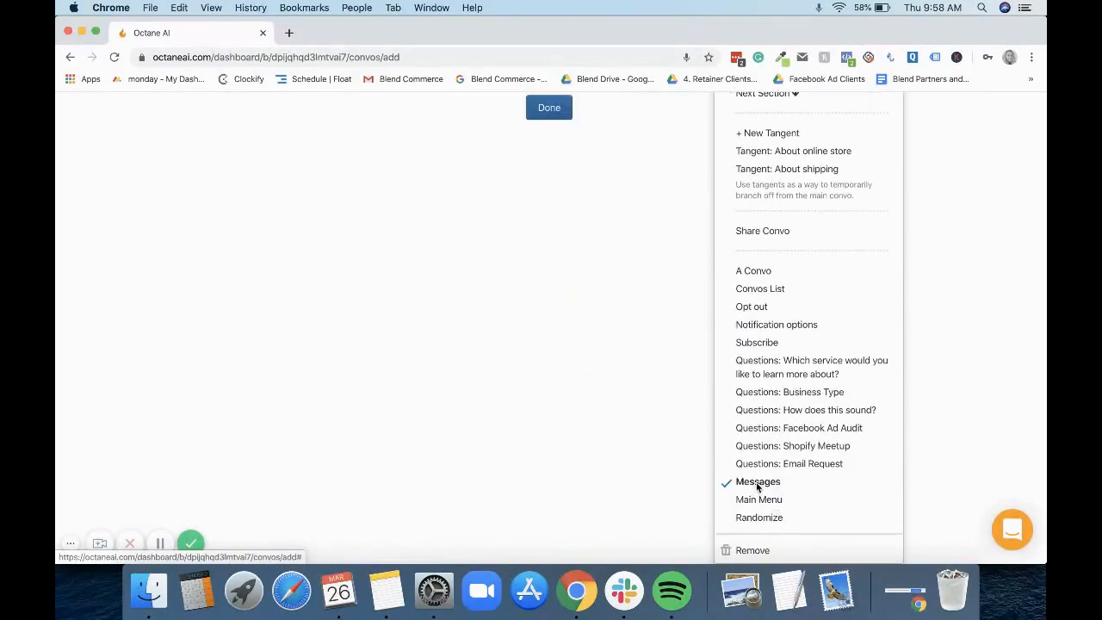
pyautogui.scroll(5, 626, 458)
pyautogui.scroll(2, 626, 464)
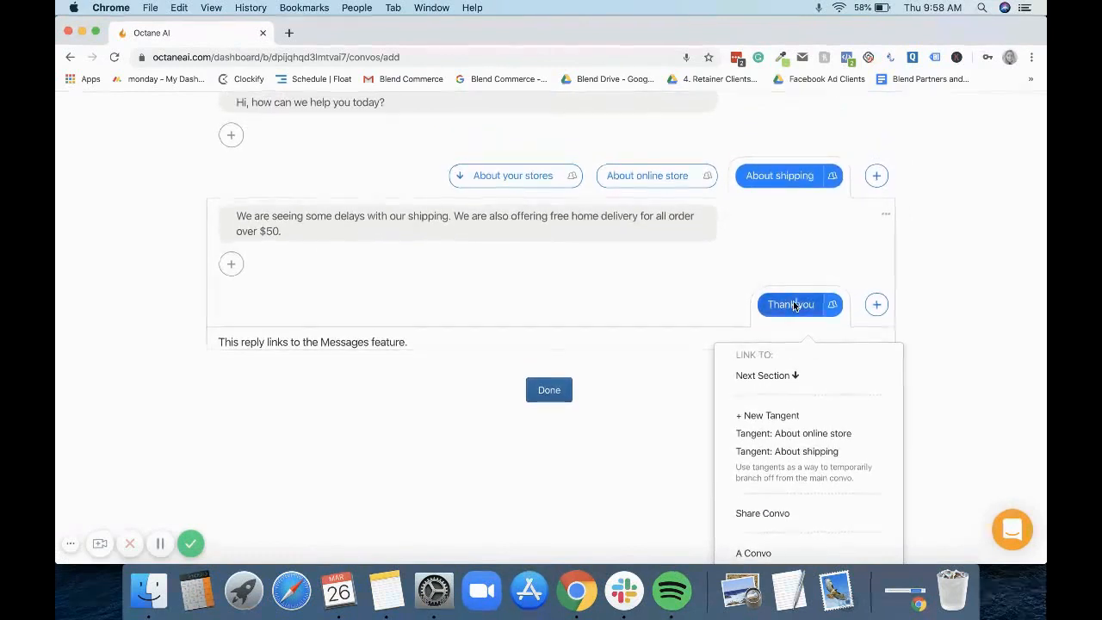
# - Relabel the shipping reply that links to Messages as "I have a question"
pyautogui.tripleClick(792, 305)
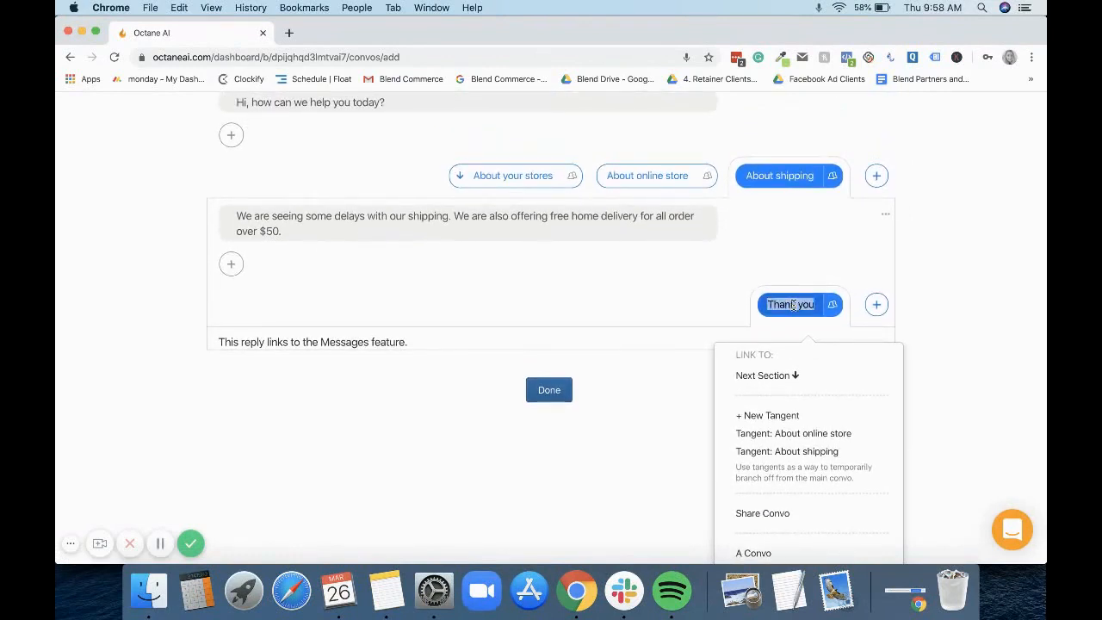
pyautogui.press('BackSpace')
pyautogui.write('I have a question')
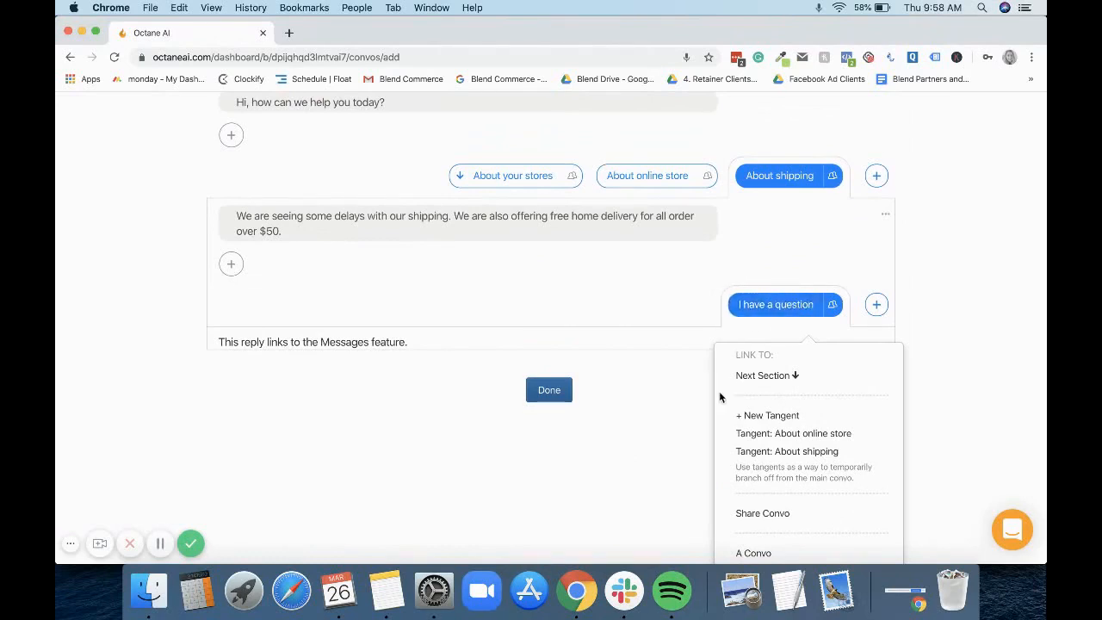
pyautogui.click(684, 401)
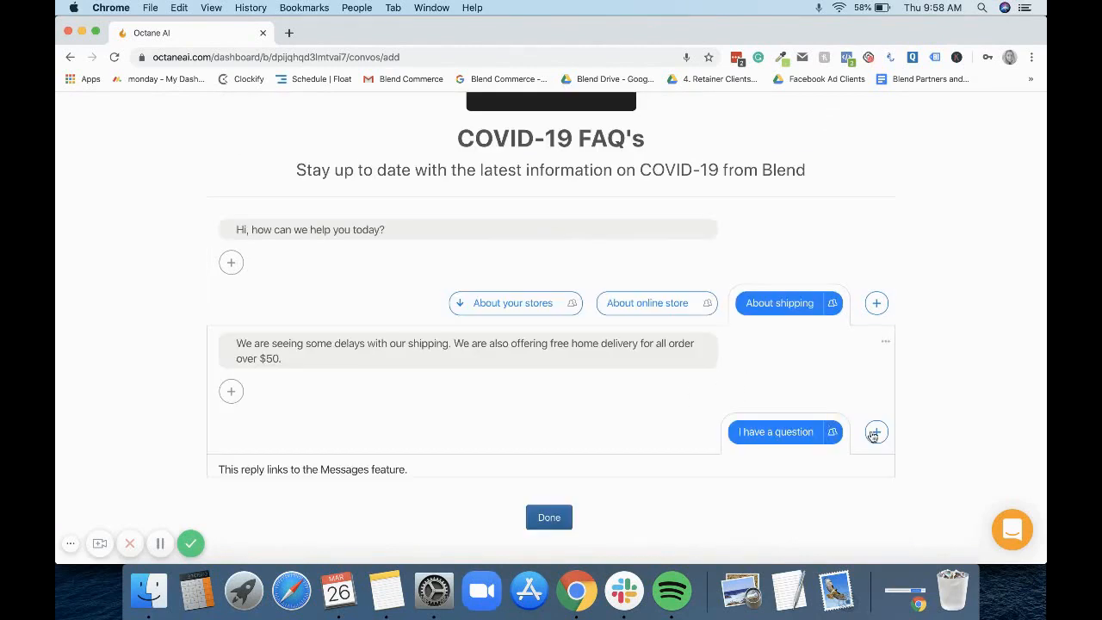
# - Add a second reply labelled "Thank you" to the shipping message and link it to the Main Menu
pyautogui.click(875, 432)
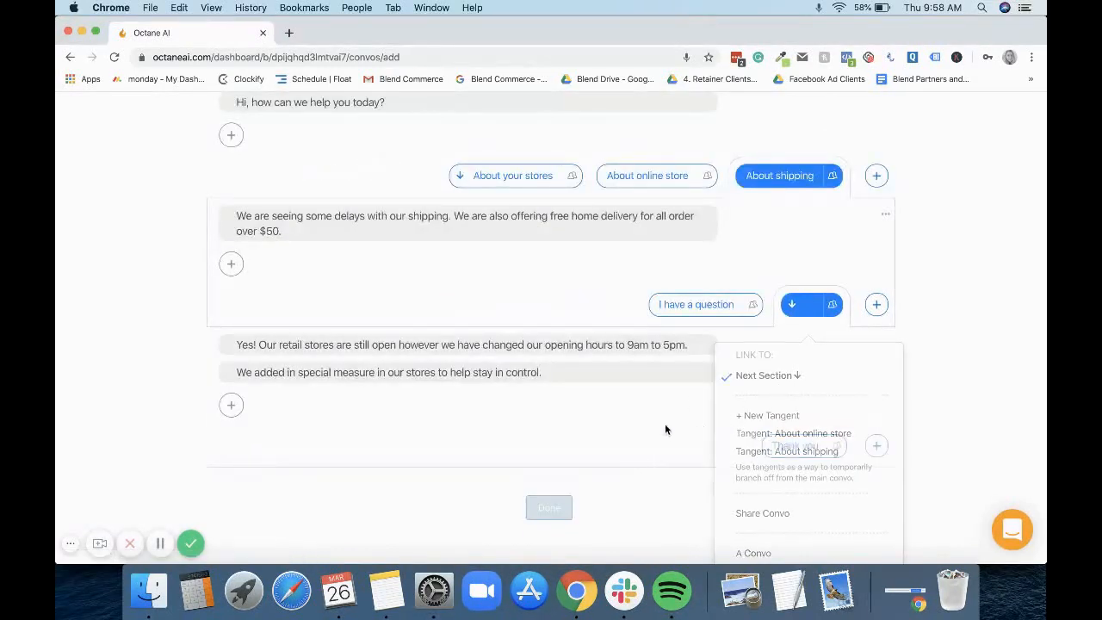
pyautogui.click(803, 312)
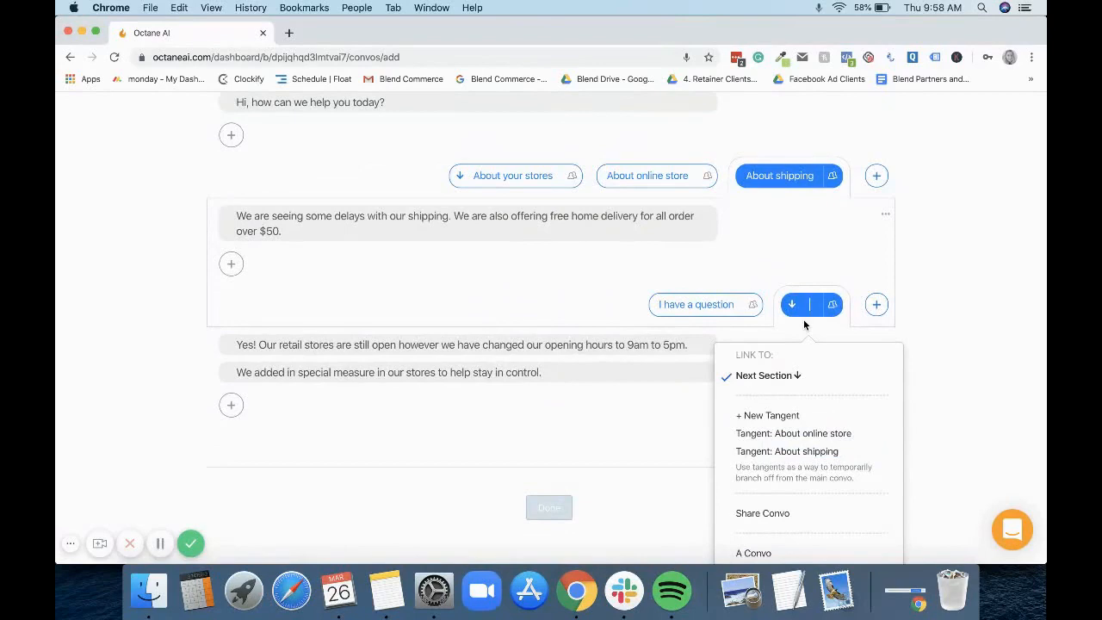
pyautogui.write('Thank you')
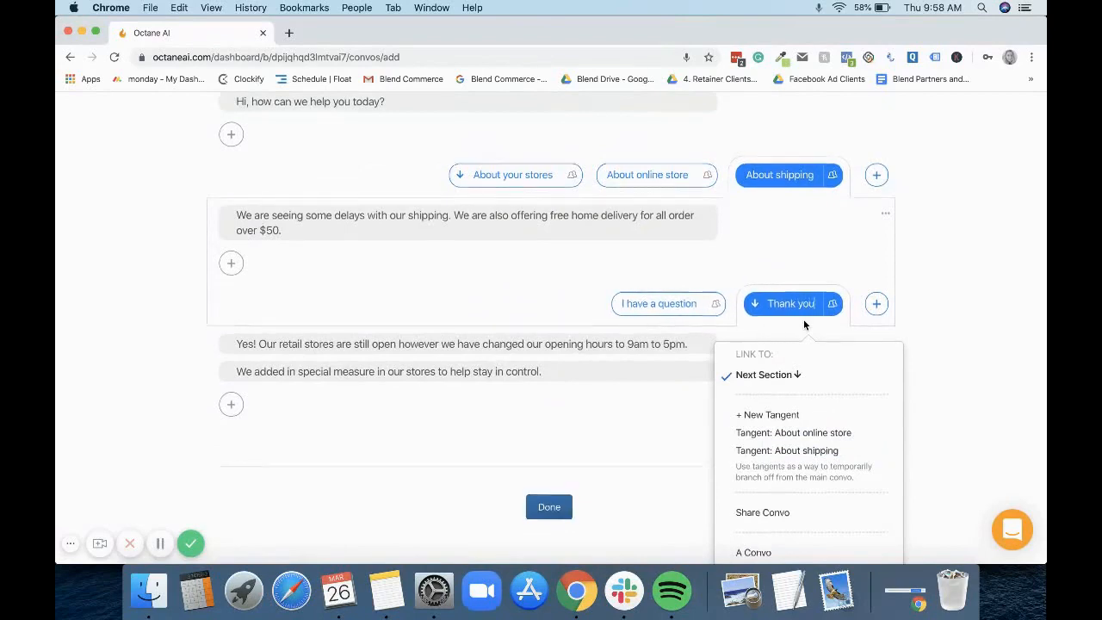
pyautogui.scroll(-5, 804, 325)
pyautogui.click(761, 499)
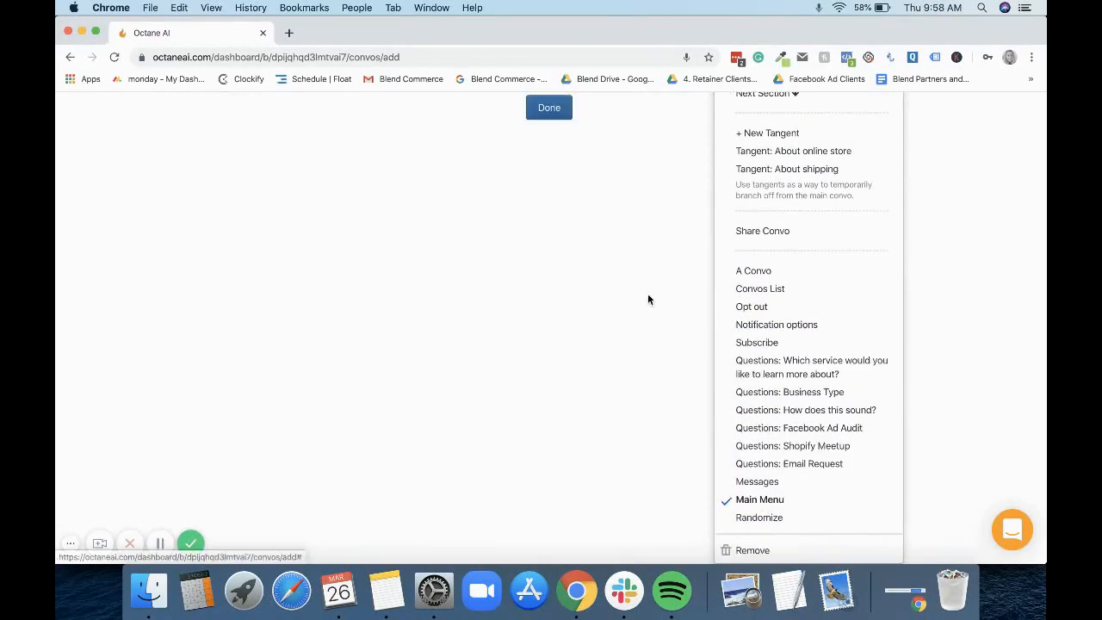
pyautogui.click(648, 300)
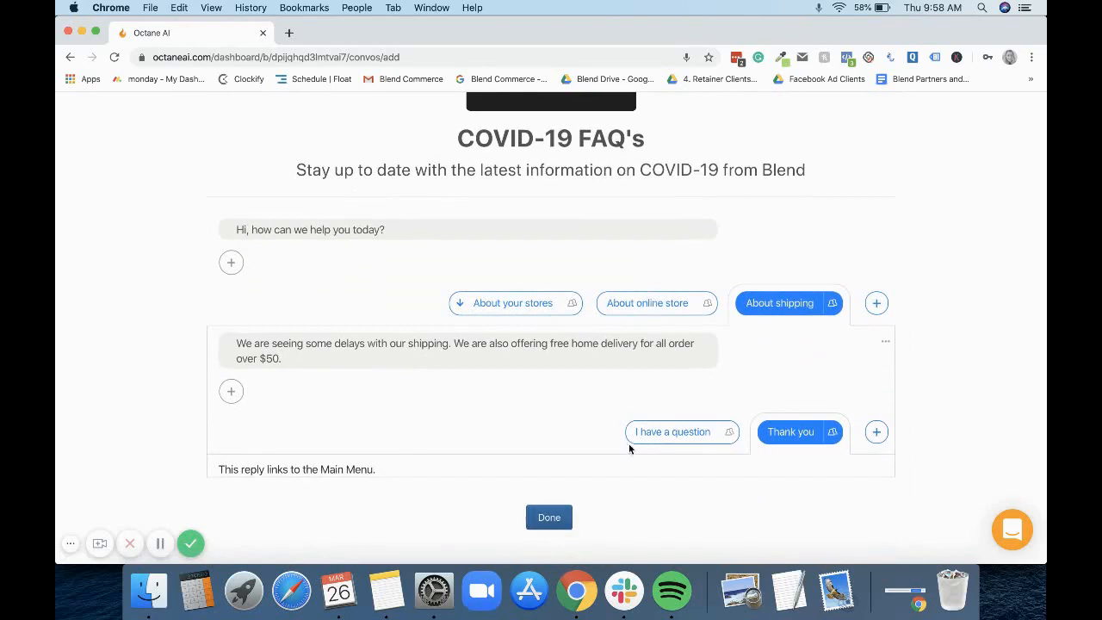
# - Review the messages and replies under "About your stores", "About online store" and "About shipping", including where "I have a question" links
pyautogui.click(664, 435)
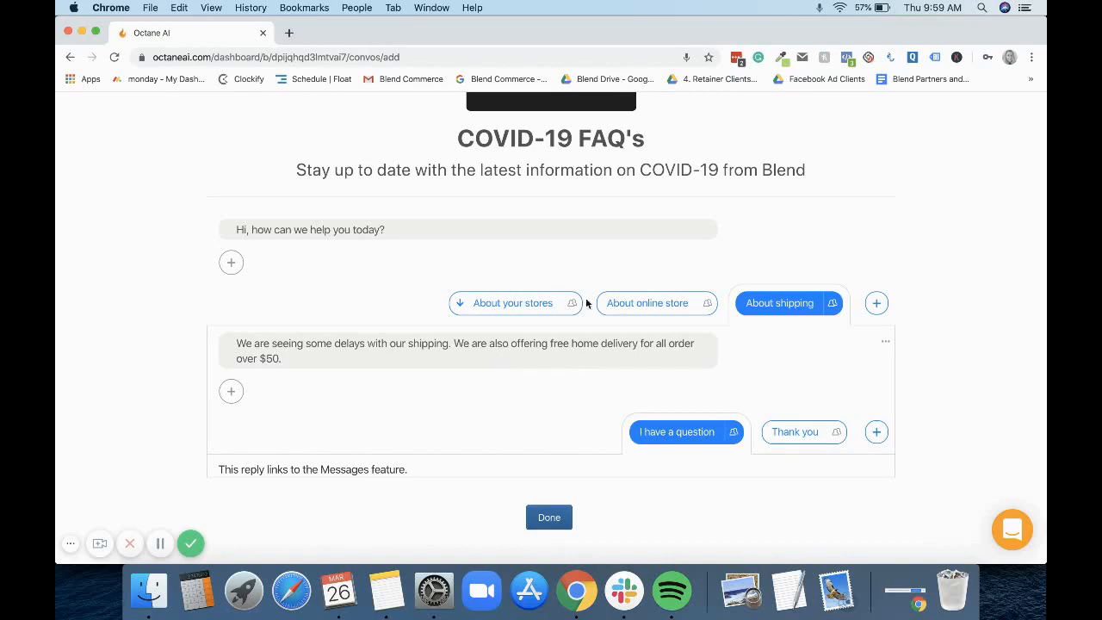
pyautogui.click(501, 308)
pyautogui.click(614, 327)
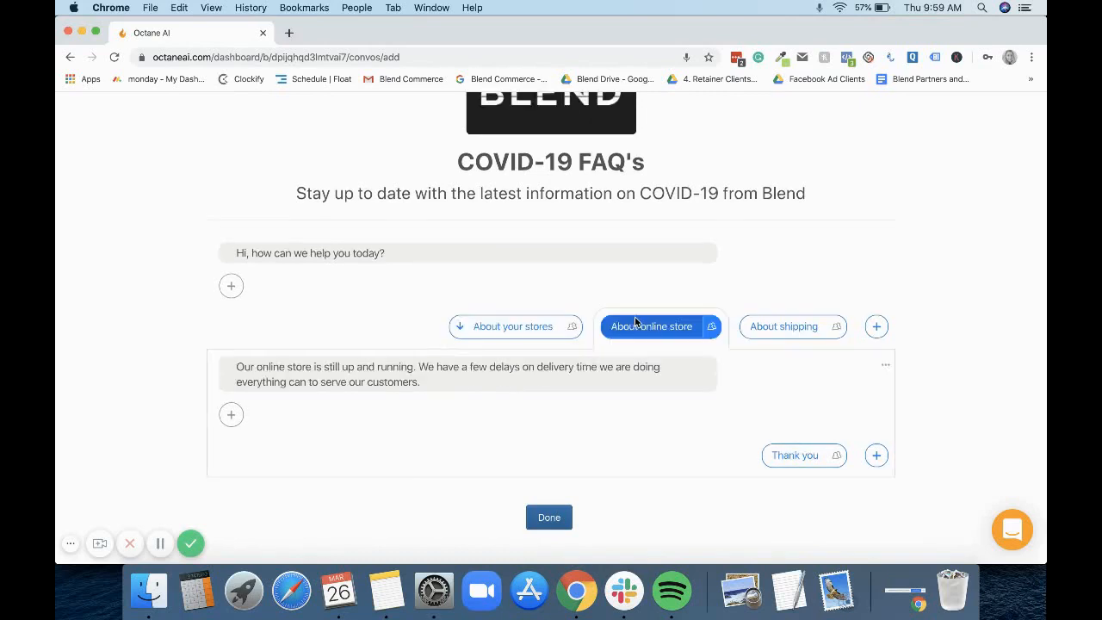
pyautogui.click(781, 329)
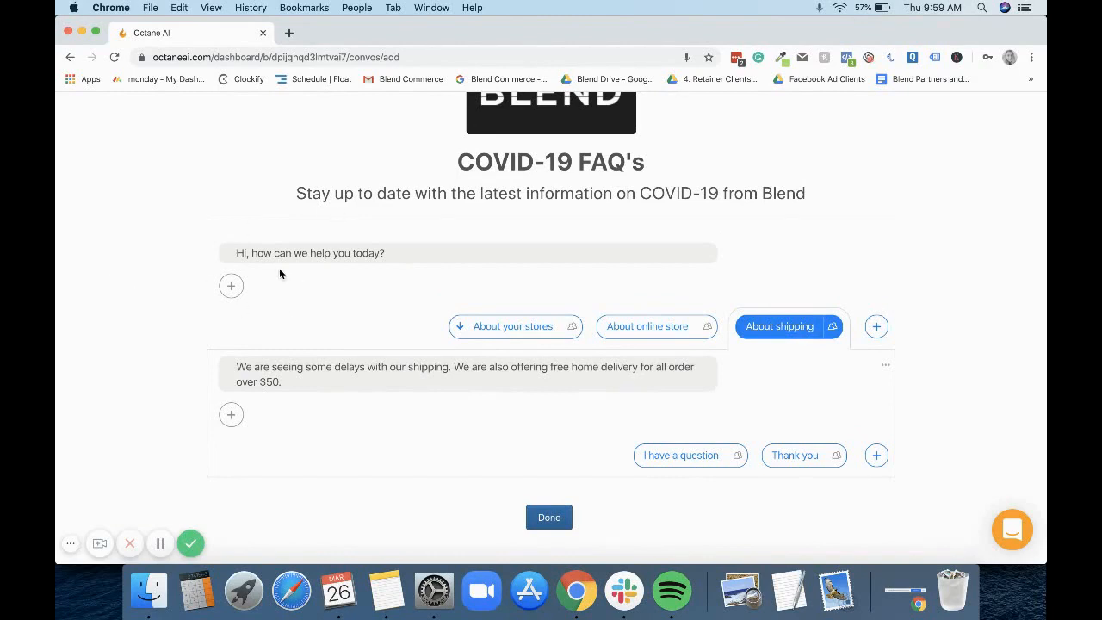
pyautogui.click(541, 328)
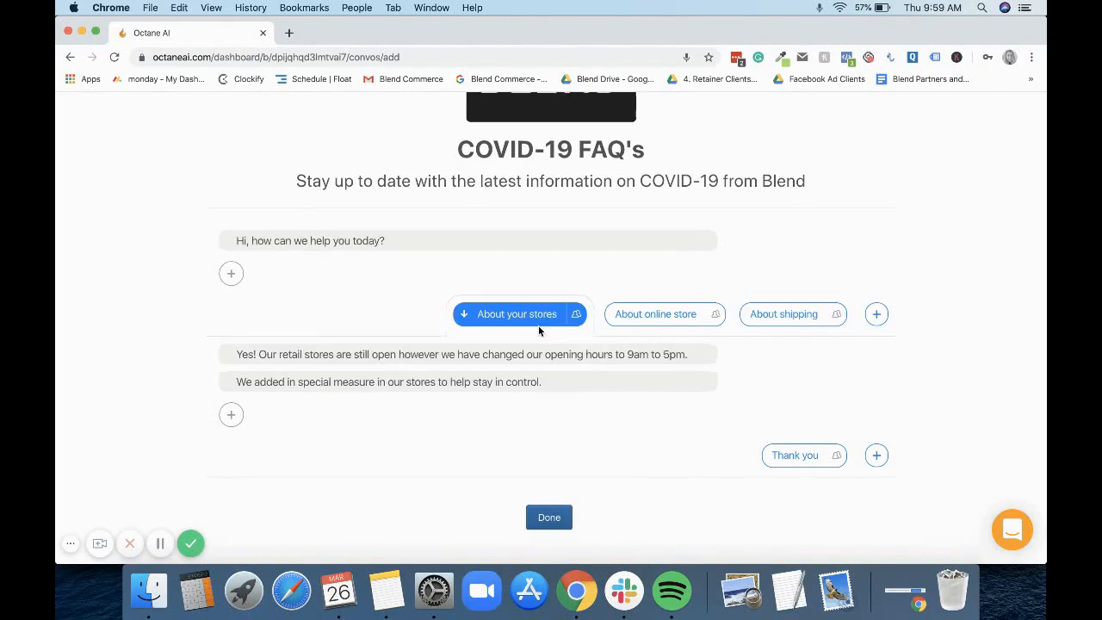
pyautogui.click(649, 319)
pyautogui.click(765, 334)
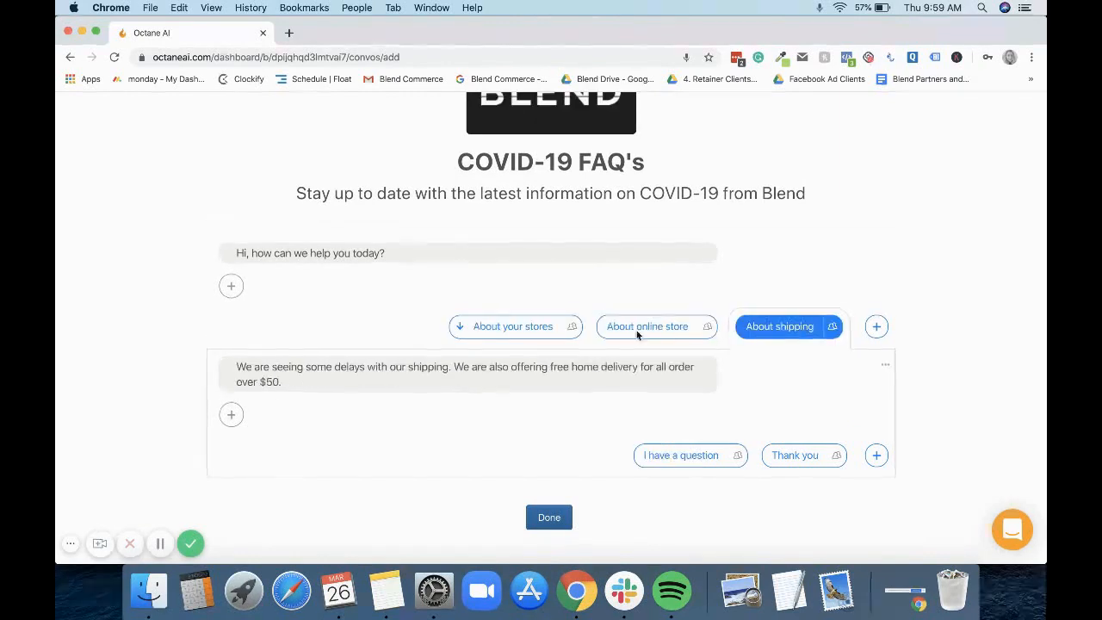
pyautogui.click(517, 334)
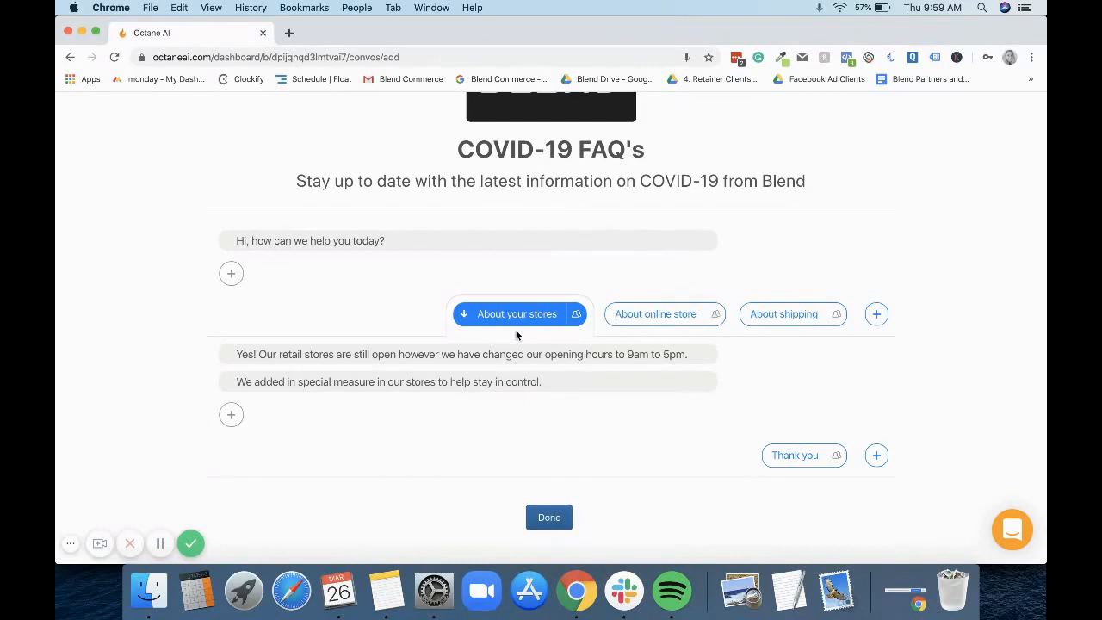
pyautogui.click(784, 318)
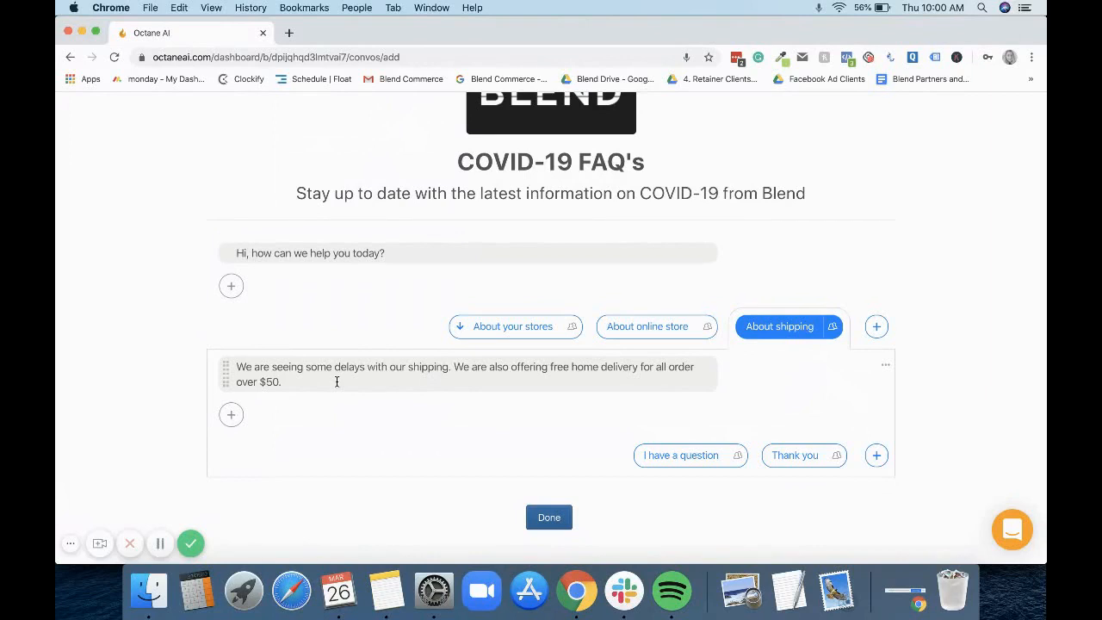
pyautogui.click(653, 456)
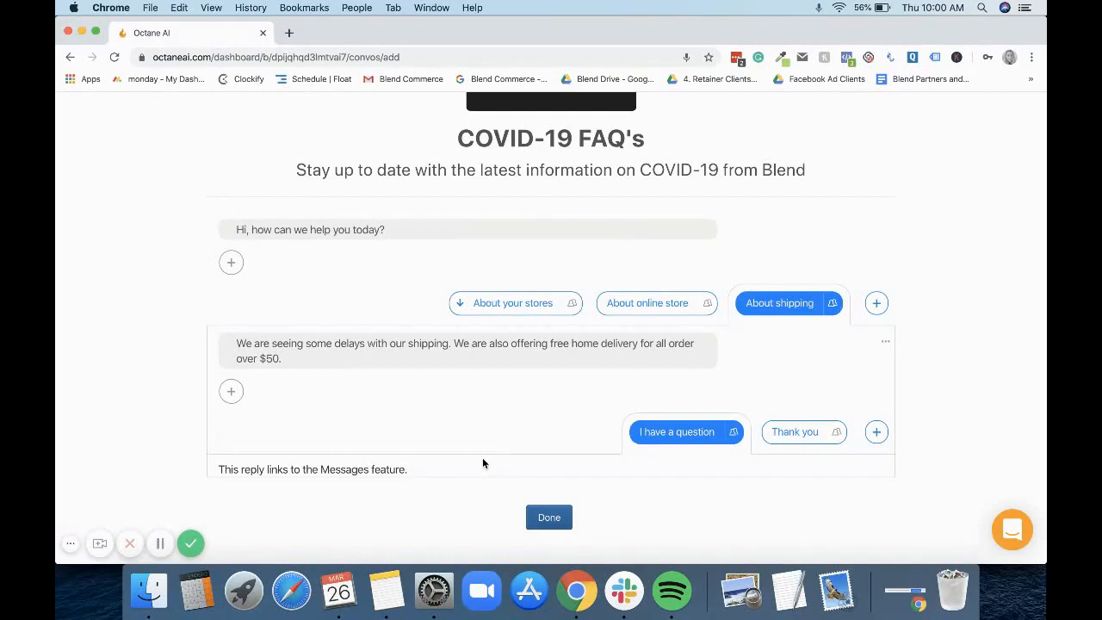
# - Finish the convo, choose "Yes, I want people to be able to find the convo in my bot", and save it
pyautogui.click(553, 519)
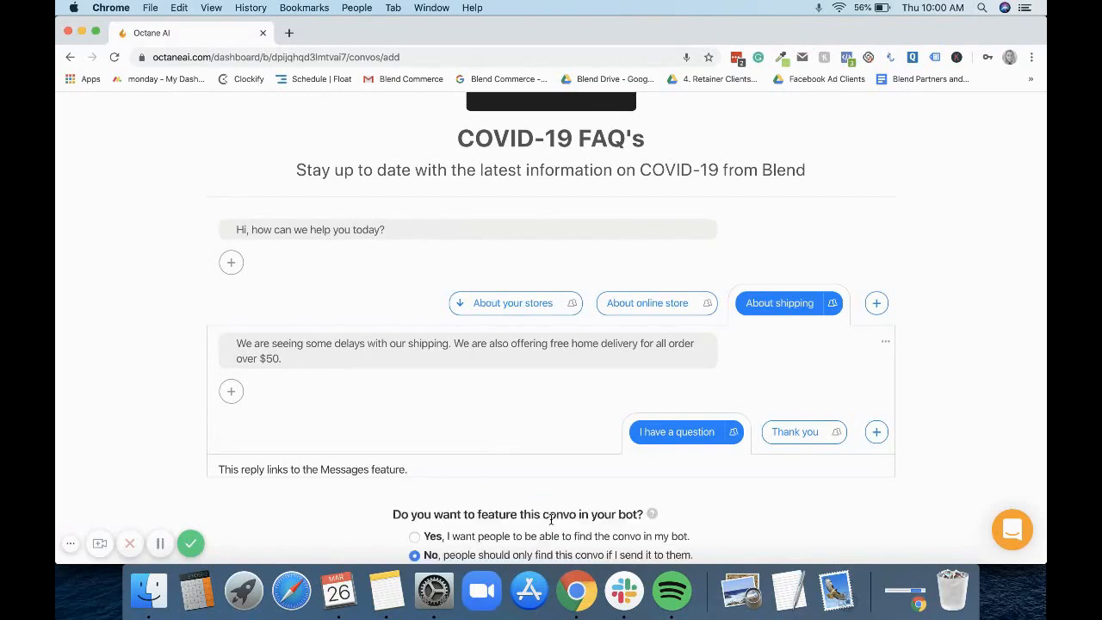
pyautogui.scroll(-2, 551, 519)
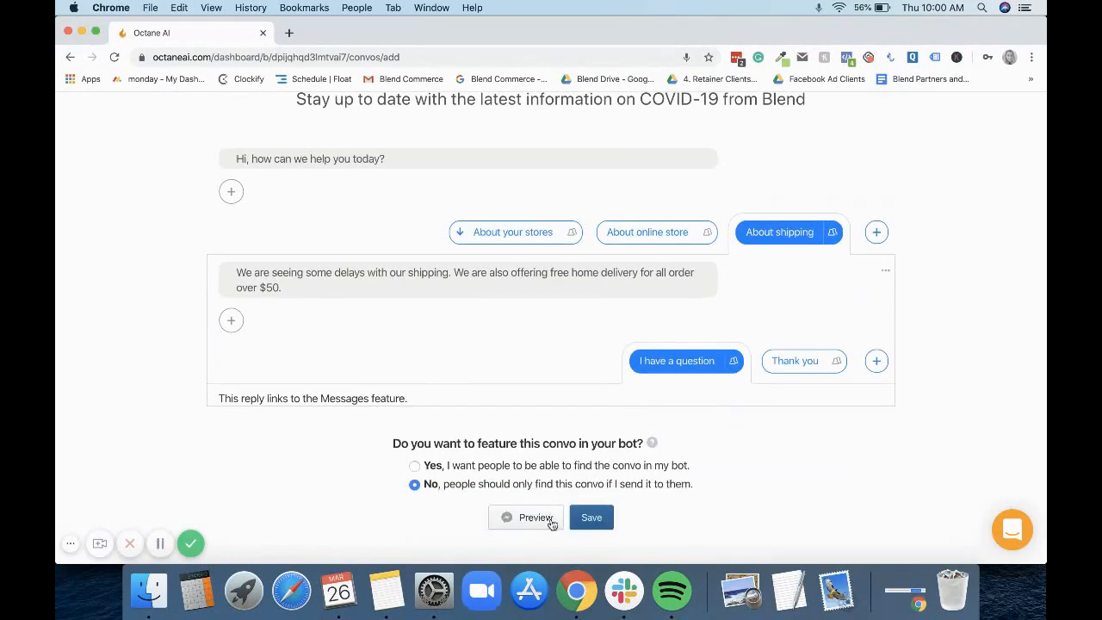
pyautogui.click(469, 469)
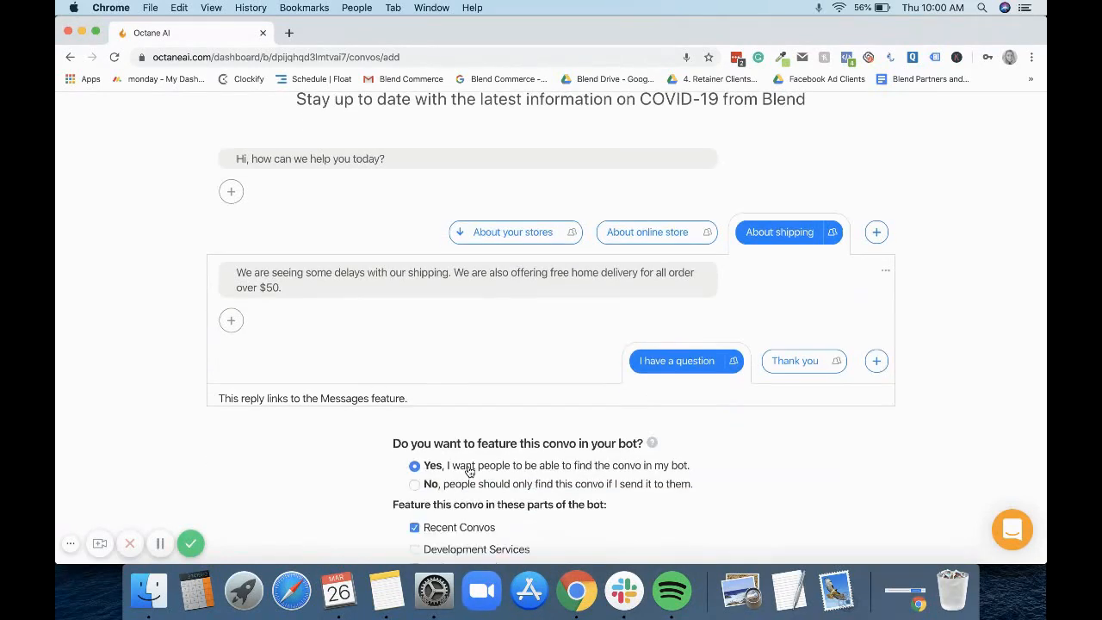
pyautogui.scroll(-4, 469, 469)
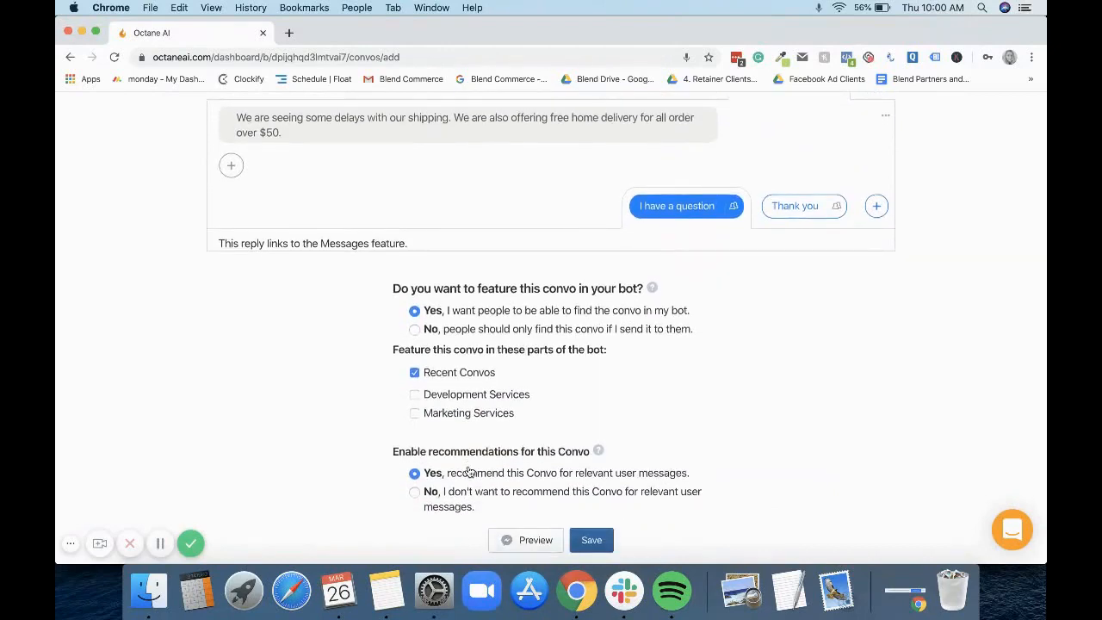
pyautogui.scroll(-1, 469, 471)
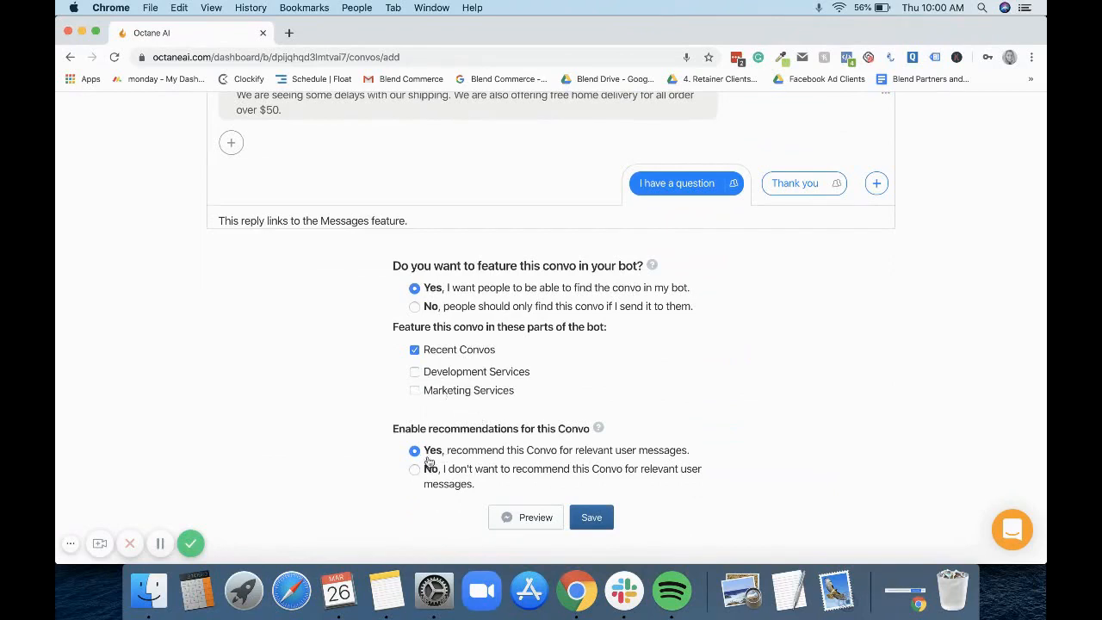
pyautogui.click(601, 518)
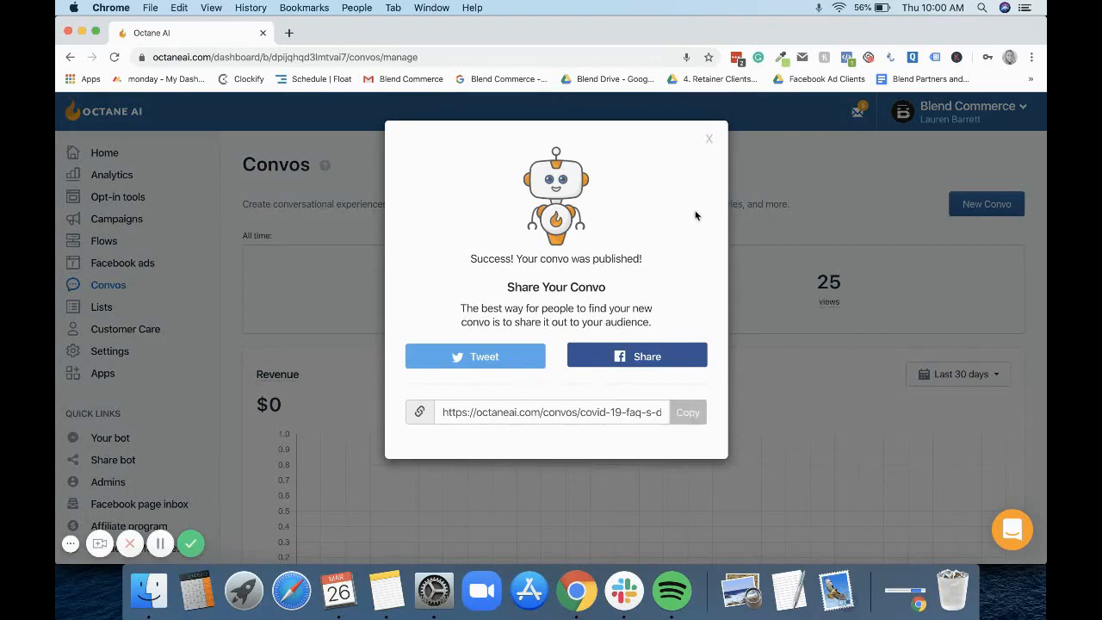
# - Reopen the published "COVID-19 FAQ's" convo from the convo list and preview it in Messenger
pyautogui.click(711, 135)
pyautogui.scroll(-6, 452, 292)
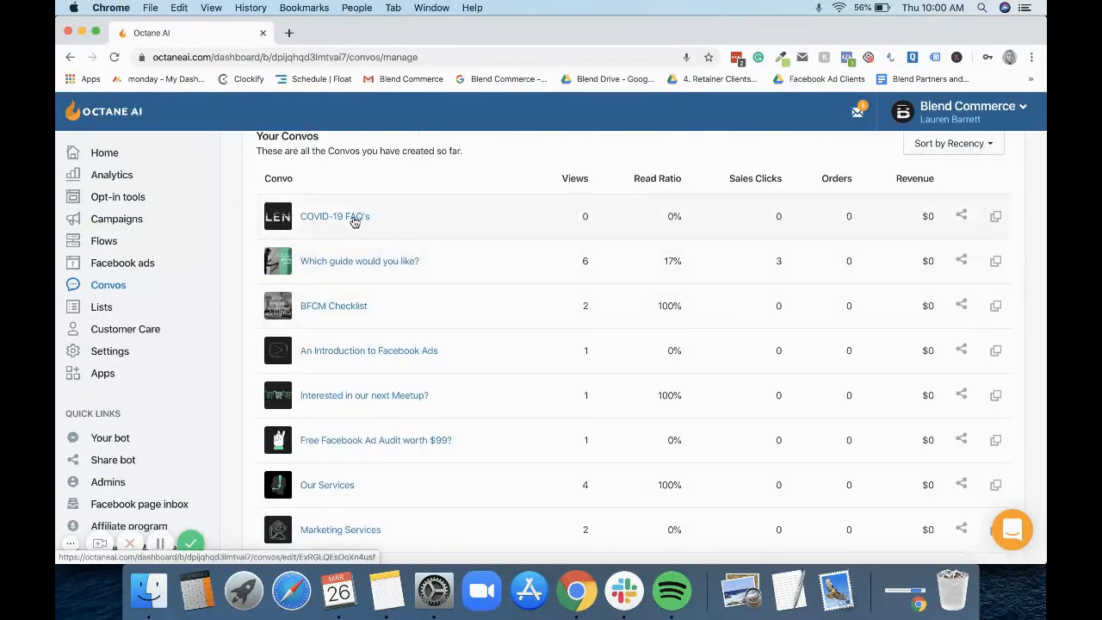
pyautogui.click(357, 219)
pyautogui.scroll(-15, 558, 288)
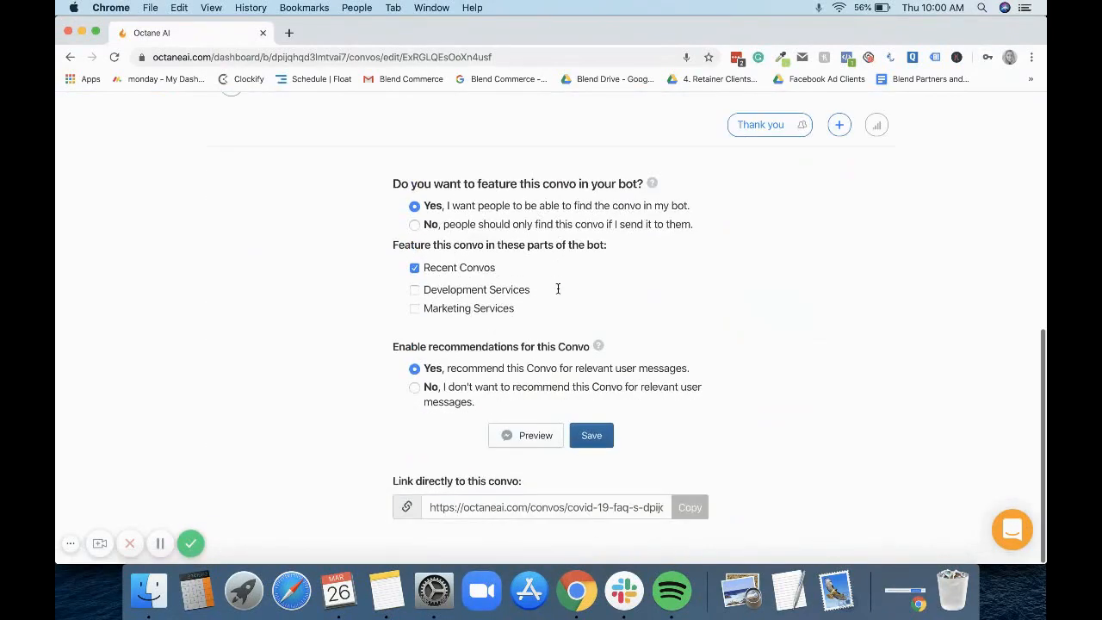
pyautogui.click(532, 439)
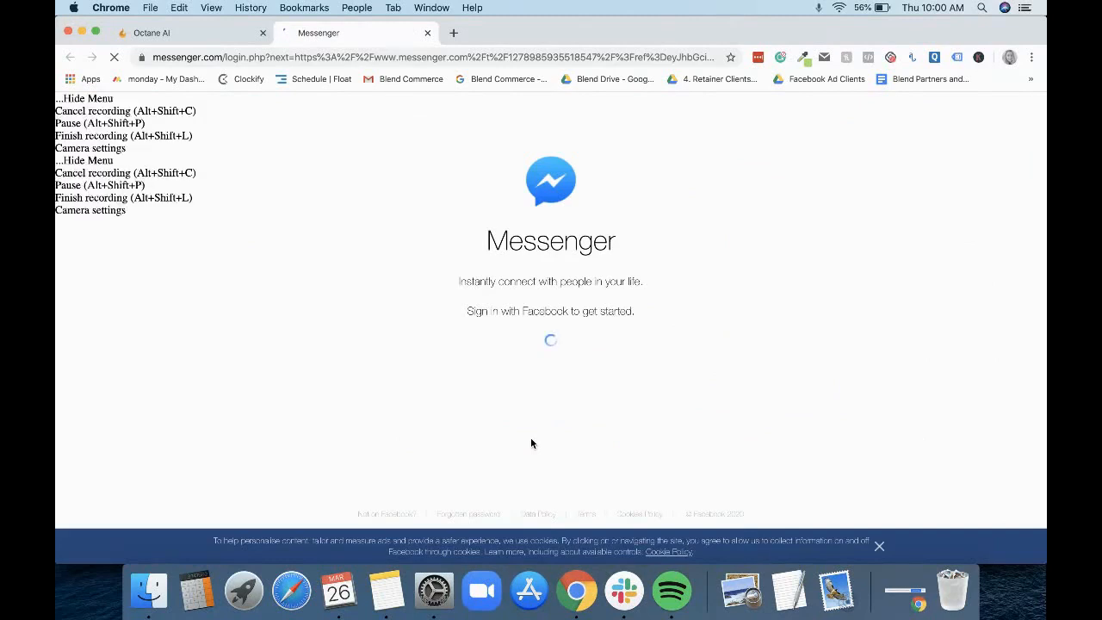
pyautogui.click(565, 353)
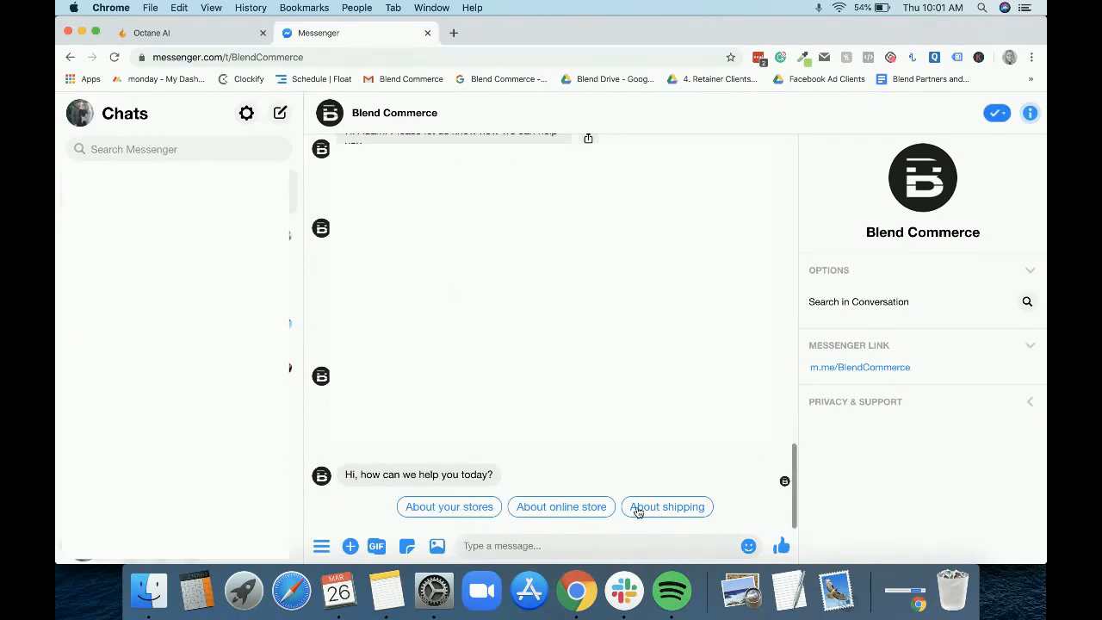
# - Test the "About your stores" answer and its "Thank you" reply in the Messenger preview, and close the preview
pyautogui.click(470, 511)
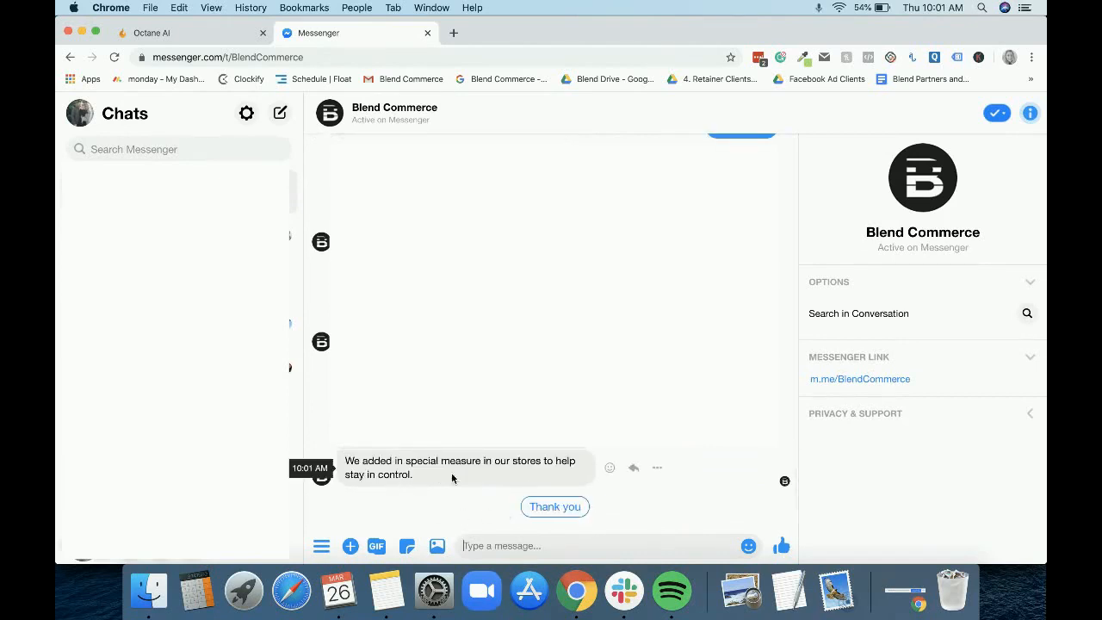
pyautogui.click(554, 508)
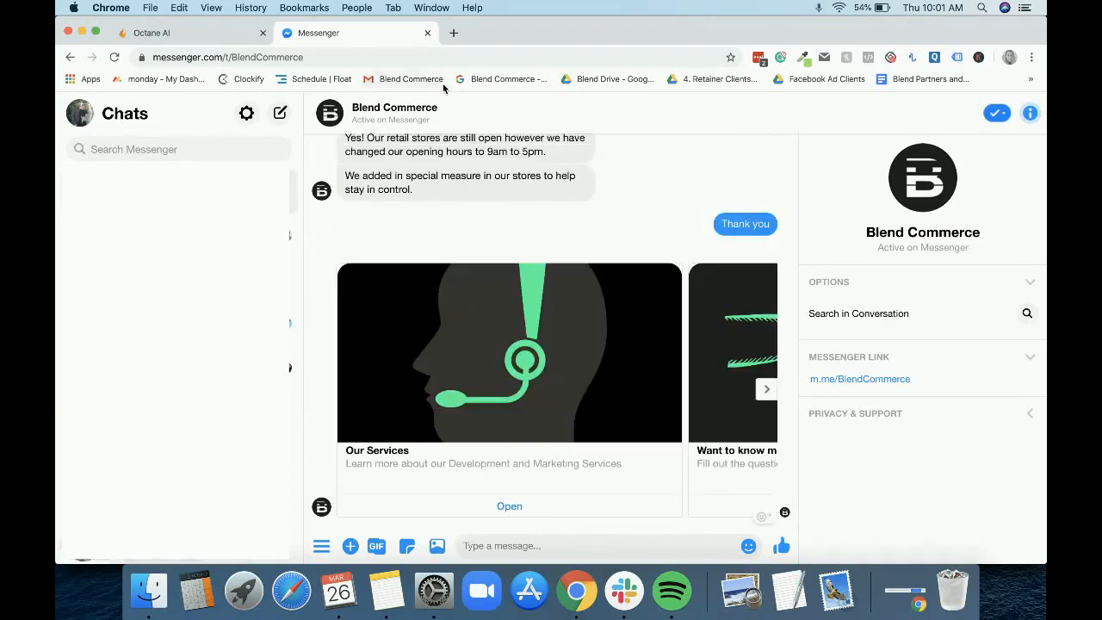
pyautogui.click(427, 34)
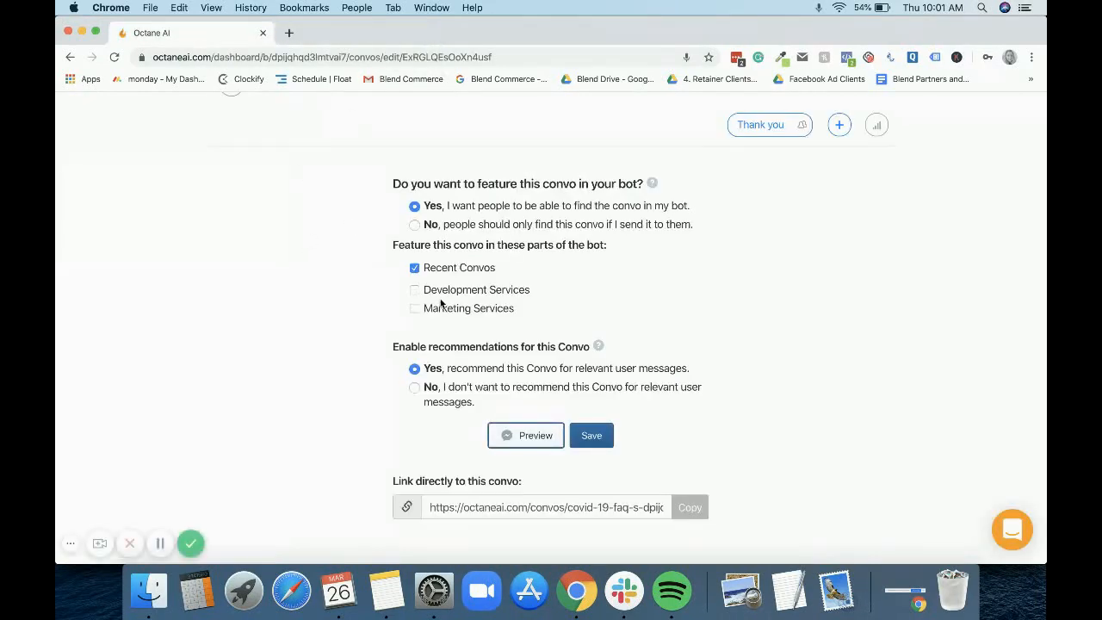
# - Leave the convo editor and review the current menu items in the bot's Main menu settings
pyautogui.scroll(15, 440, 303)
pyautogui.click(216, 115)
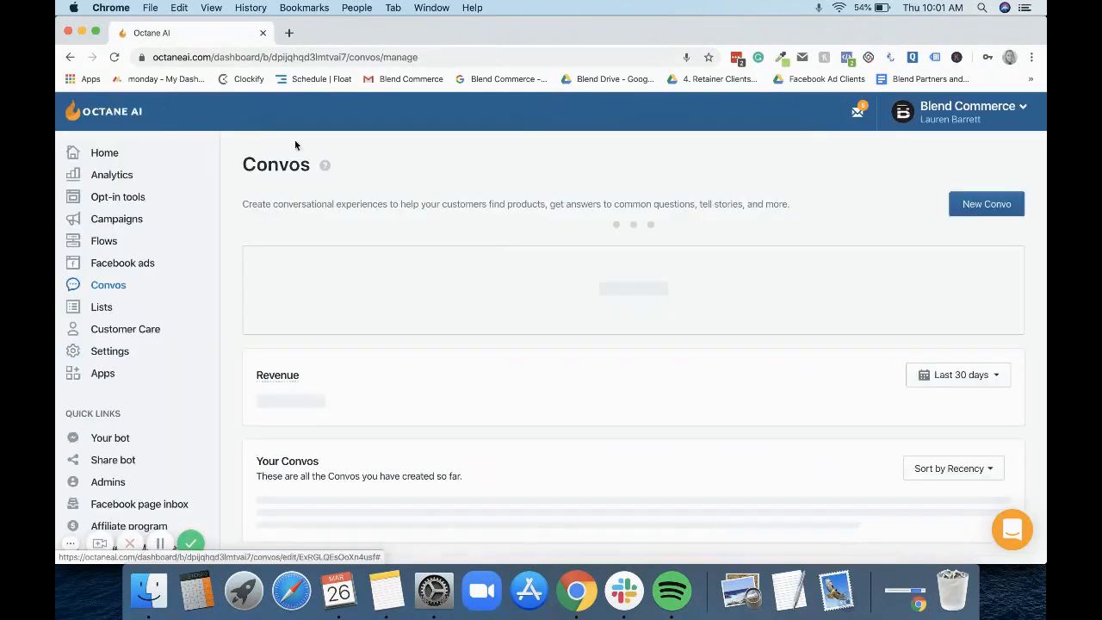
pyautogui.click(102, 353)
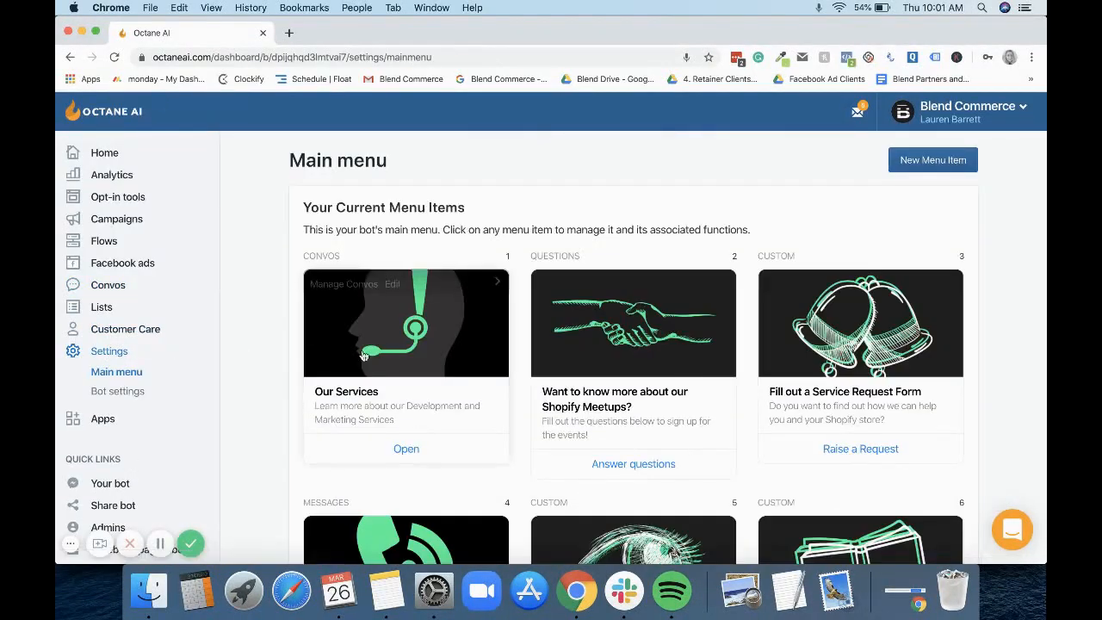
pyautogui.scroll(-5, 506, 231)
pyautogui.scroll(5, 506, 232)
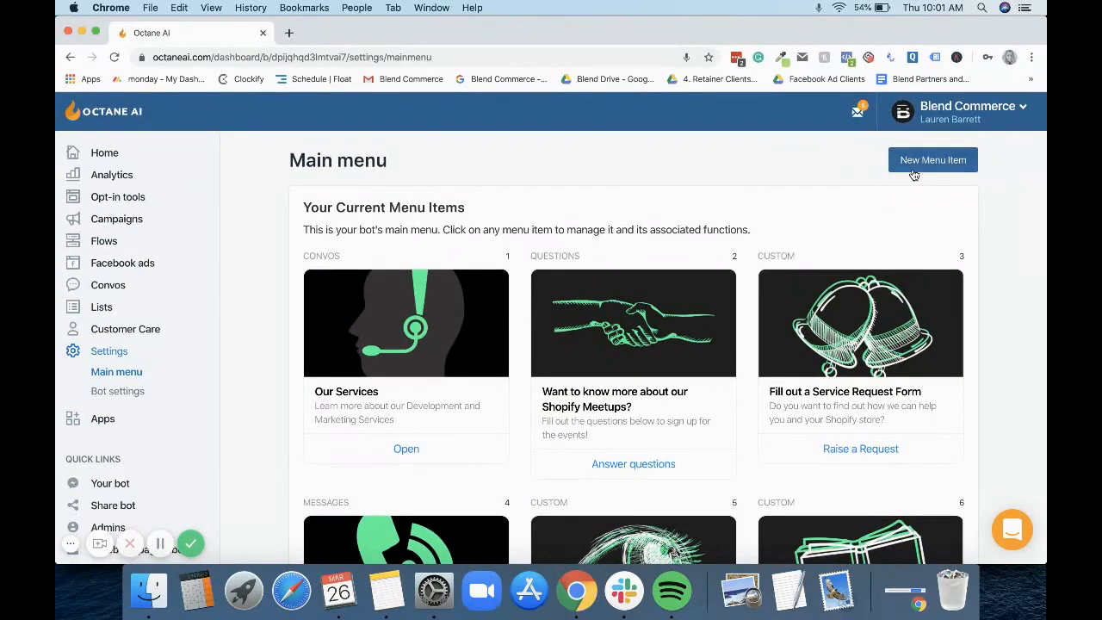
# - Look at the types offered for a new menu item, and examine the blank Questions form without filling it in
pyautogui.click(918, 172)
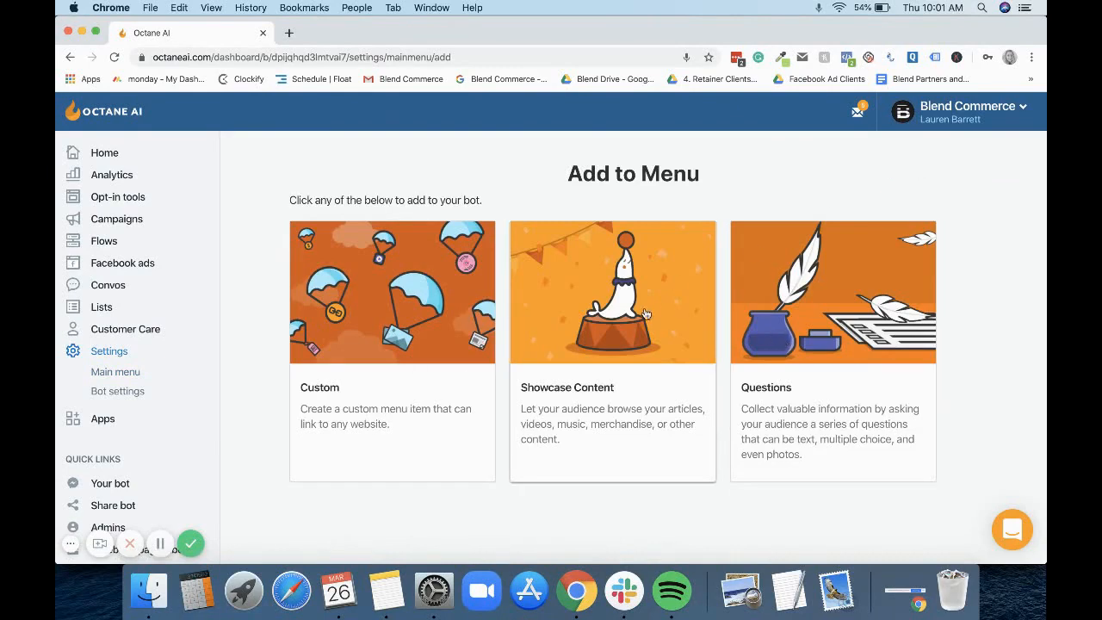
pyautogui.scroll(-3, 645, 313)
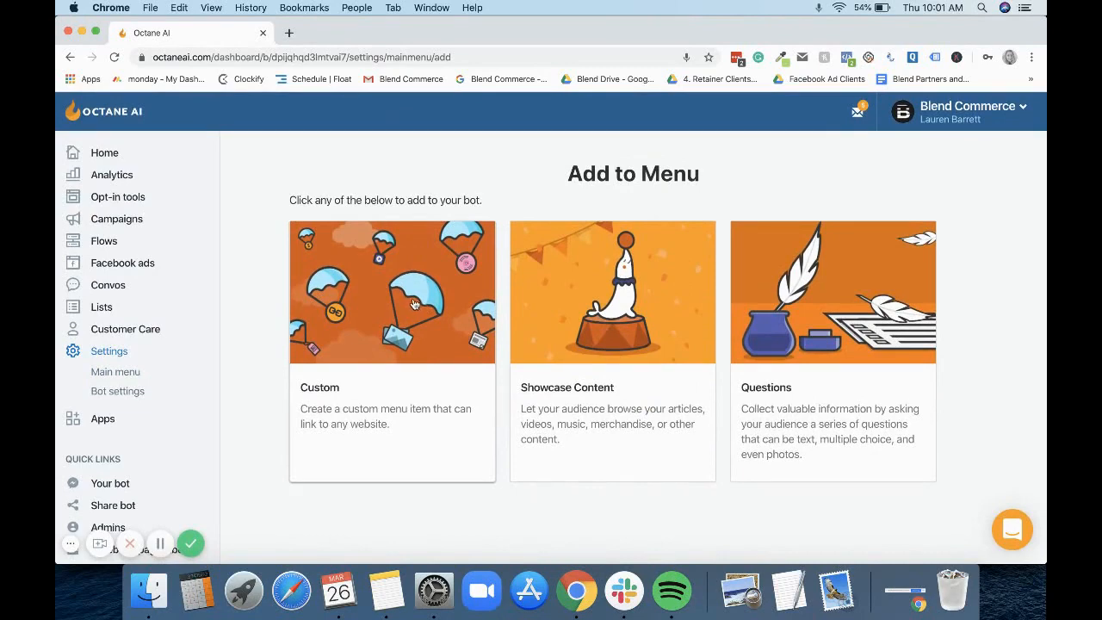
pyautogui.click(832, 333)
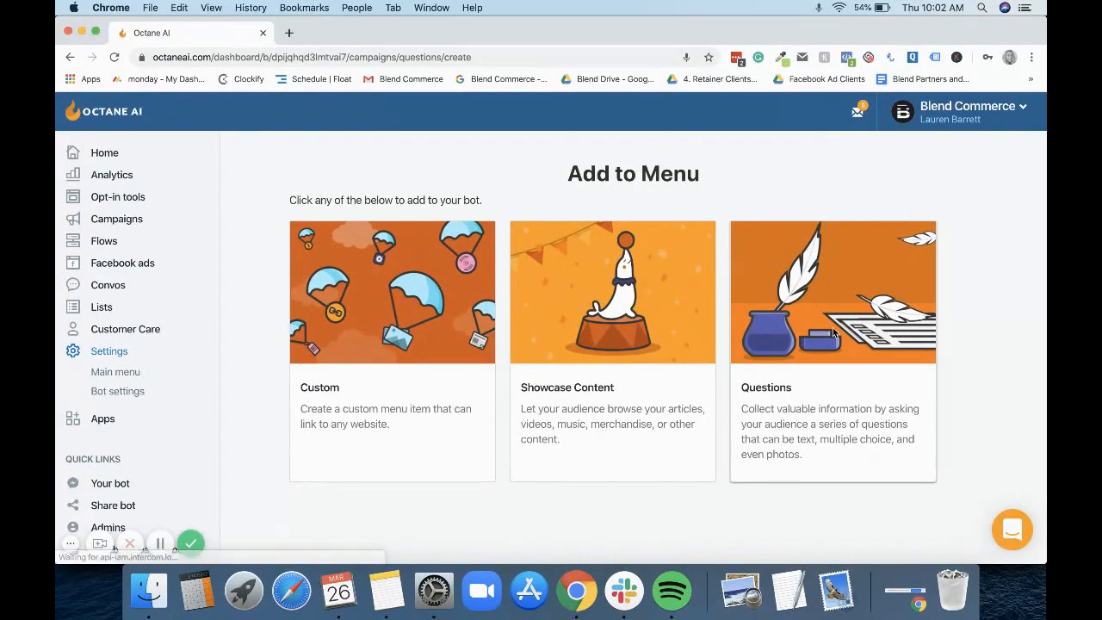
pyautogui.scroll(-5, 595, 367)
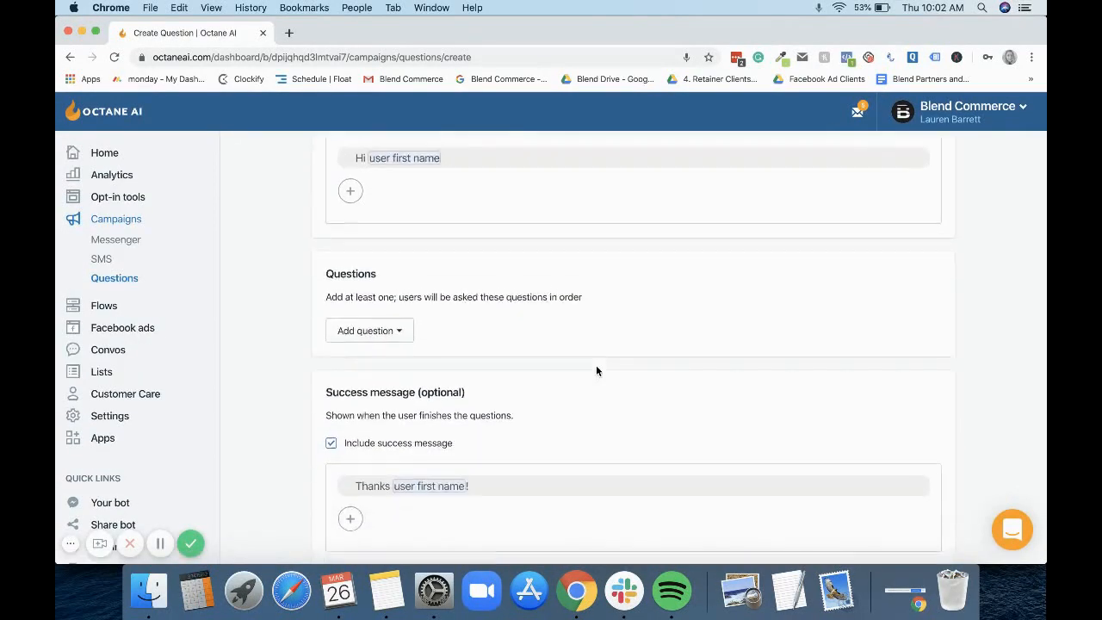
pyautogui.scroll(-4, 595, 371)
pyautogui.scroll(8, 595, 371)
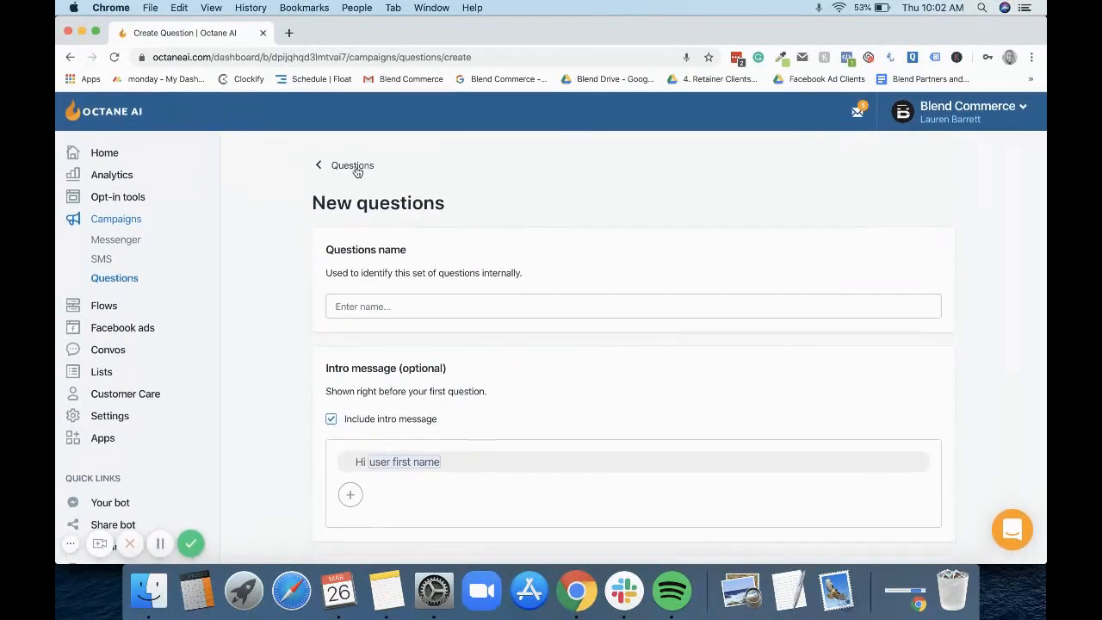
pyautogui.click(355, 167)
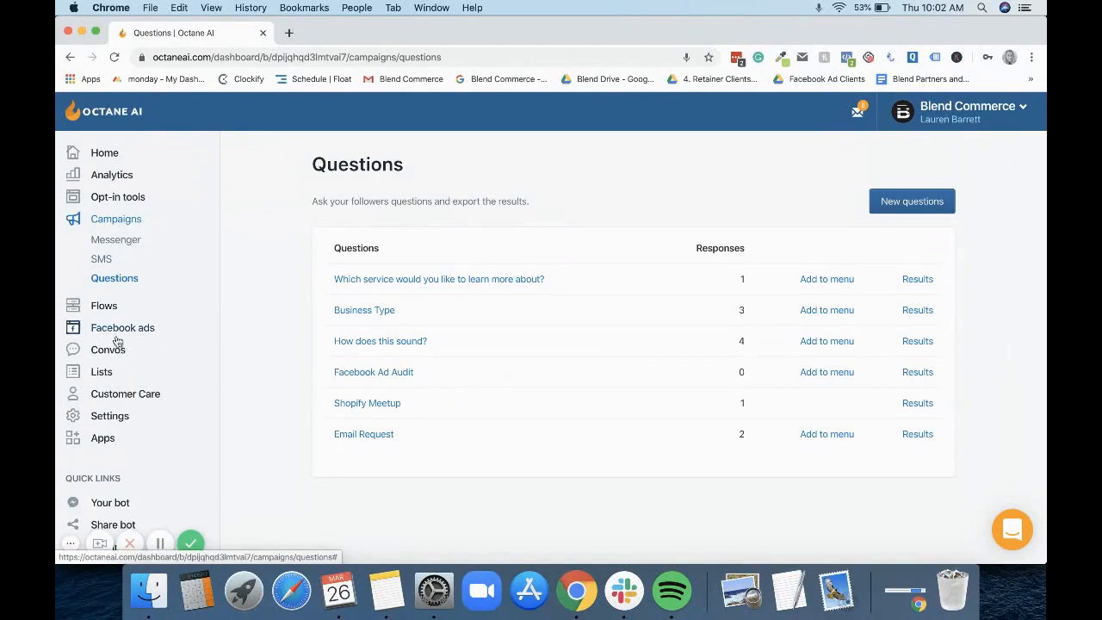
# - Return to the bot's Main menu settings and examine the menu items, including "Talk to the Blend Team"
pyautogui.click(106, 417)
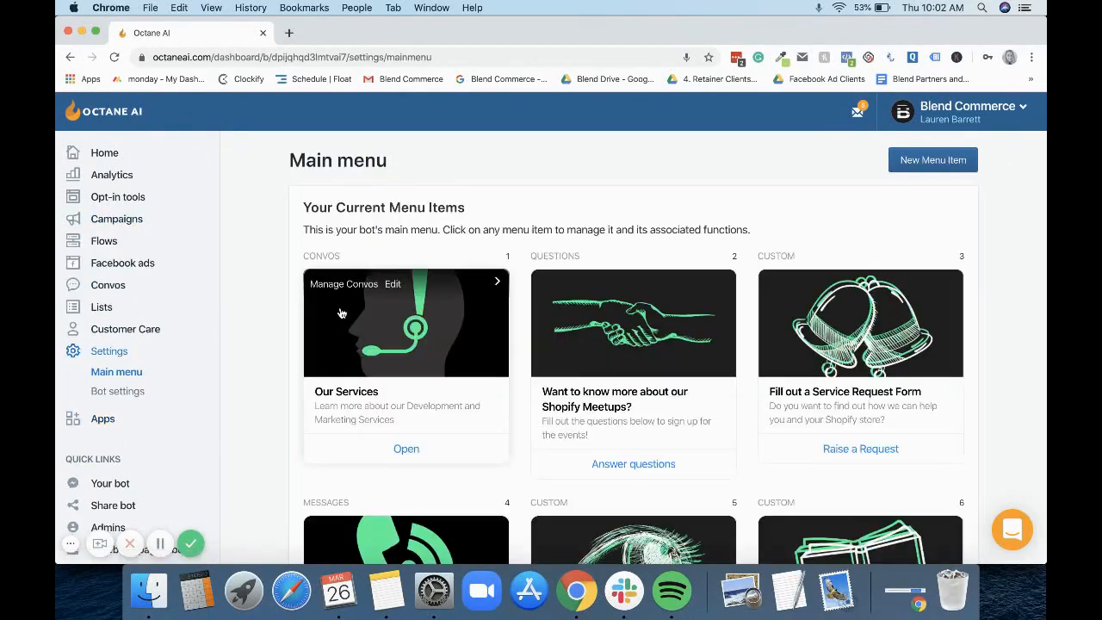
pyautogui.scroll(-2, 344, 310)
pyautogui.scroll(-5, 342, 314)
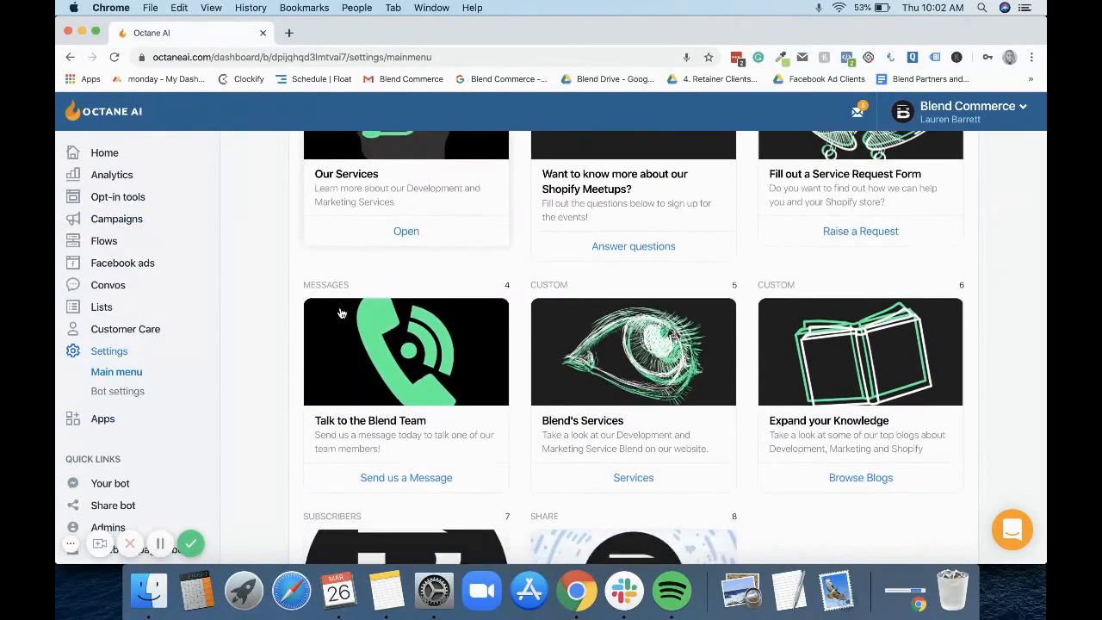
pyautogui.scroll(-4, 341, 314)
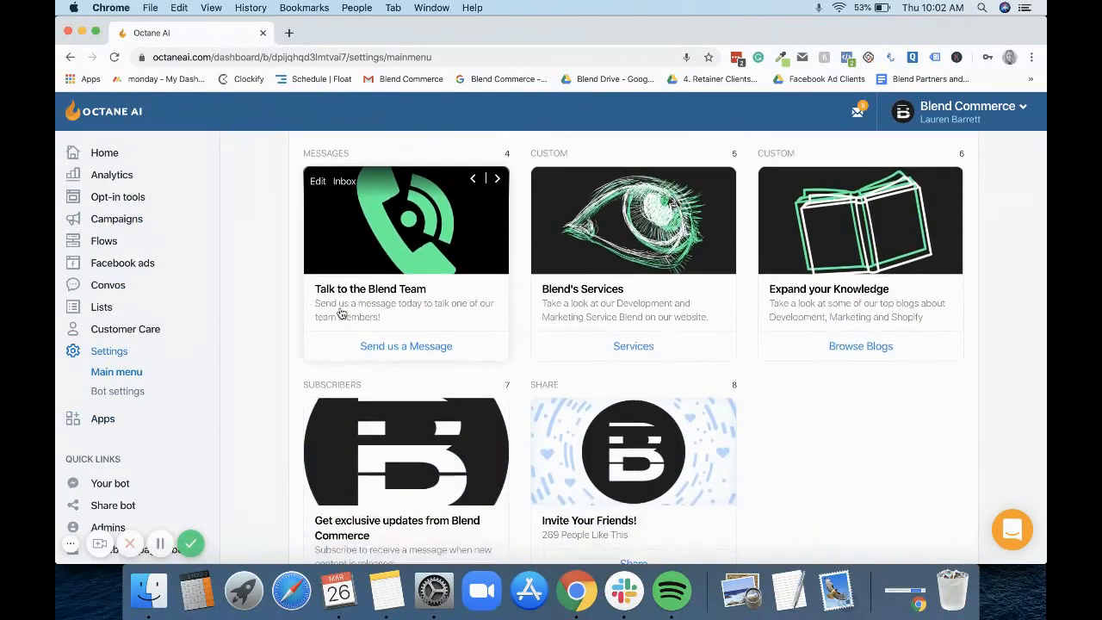
pyautogui.scroll(2, 342, 314)
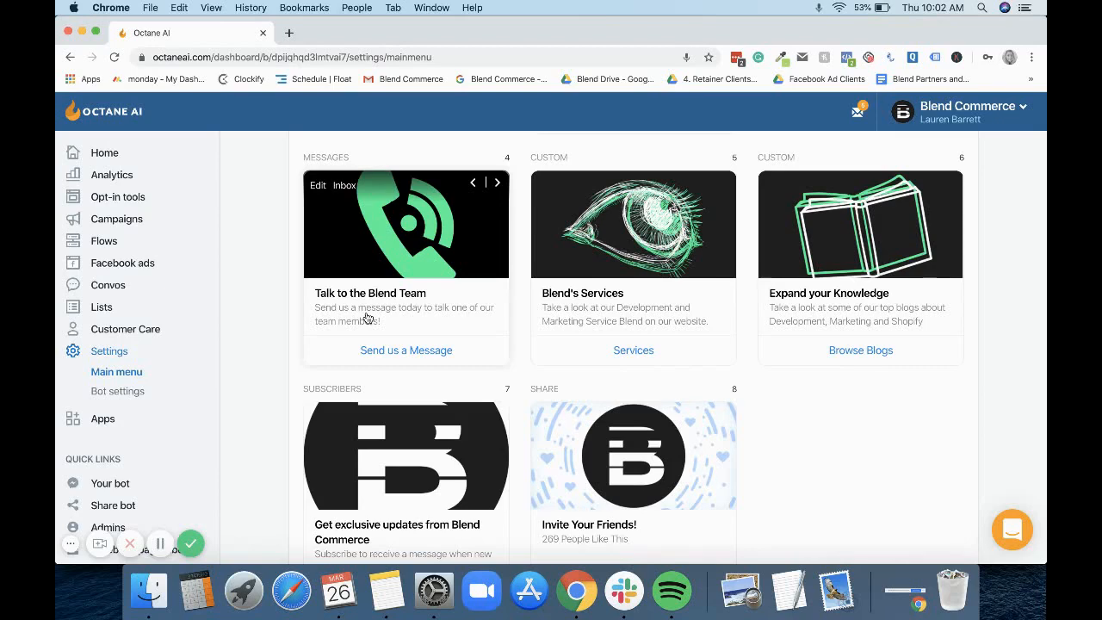
pyautogui.scroll(1, 367, 318)
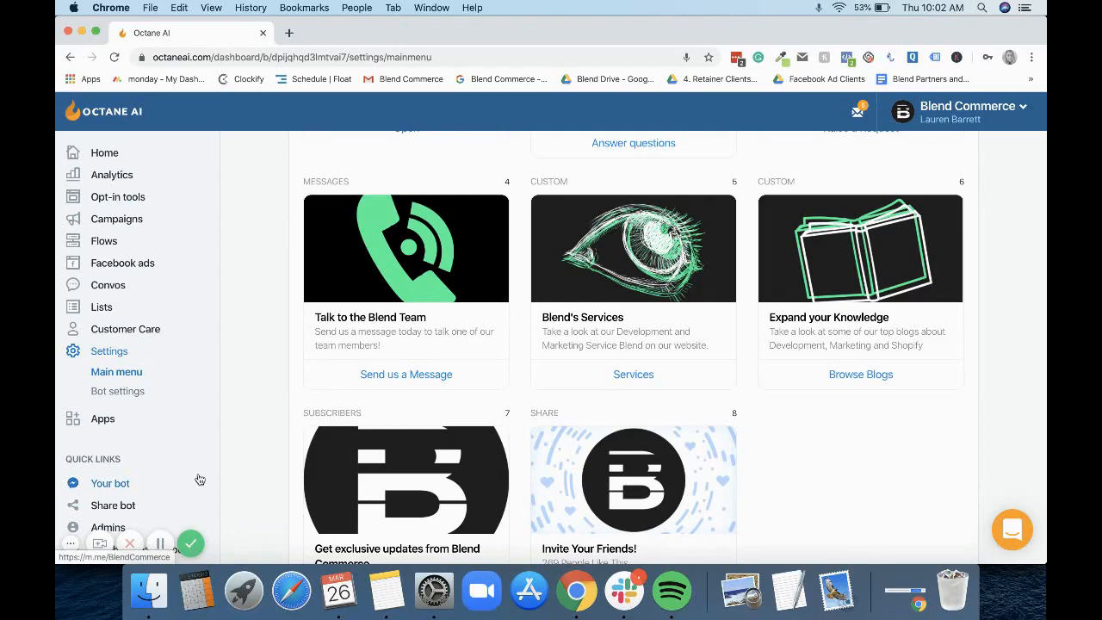
pyautogui.click(190, 542)
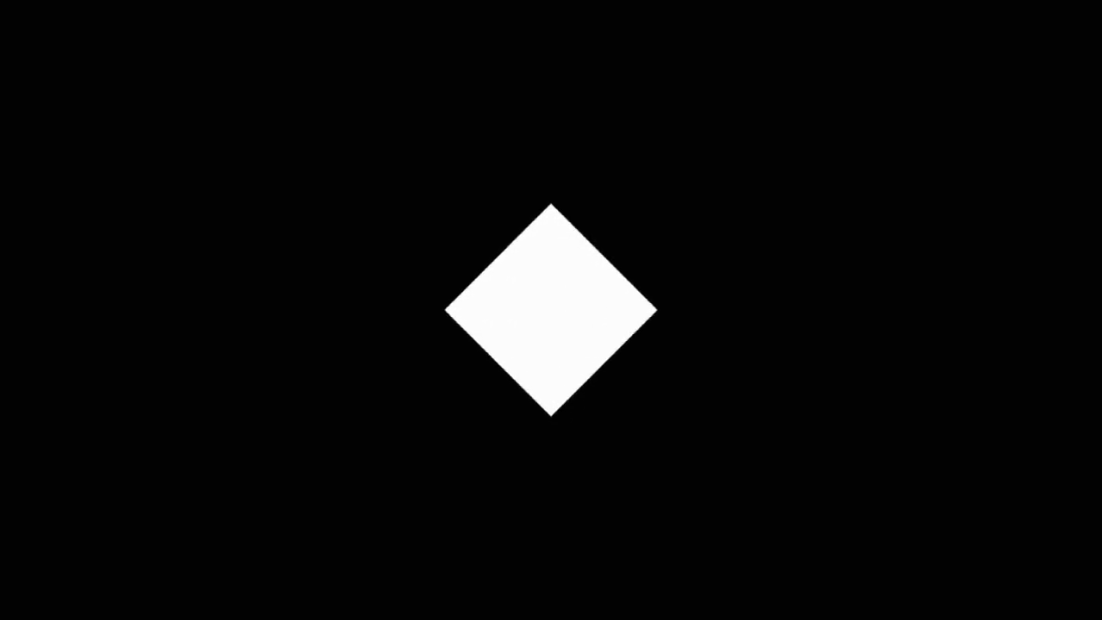